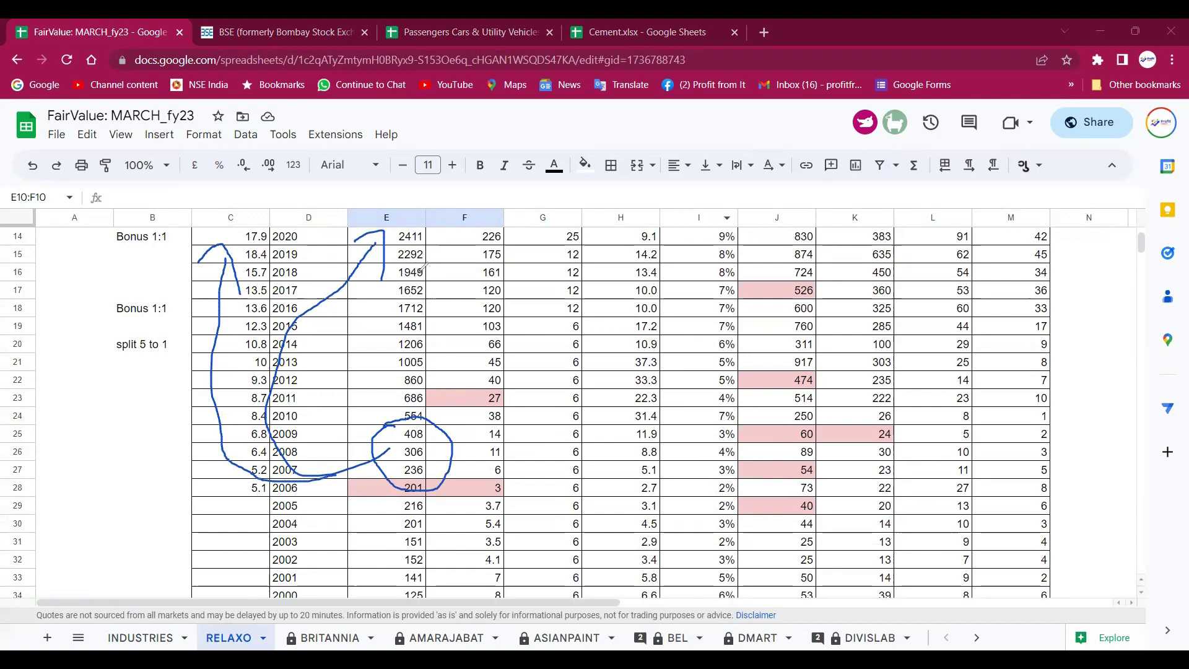
# Step: Draw an upward arrow beside the Equity values and underline the EPS values from 2020 down to 2015
pyautogui.moveTo(525, 249); pyautogui.dragTo(534, 450)
pyautogui.moveTo(503, 256)
pyautogui.mouseDown()
pyautogui.moveTo(504, 242)
pyautogui.moveTo(550, 256)
pyautogui.mouseUp()
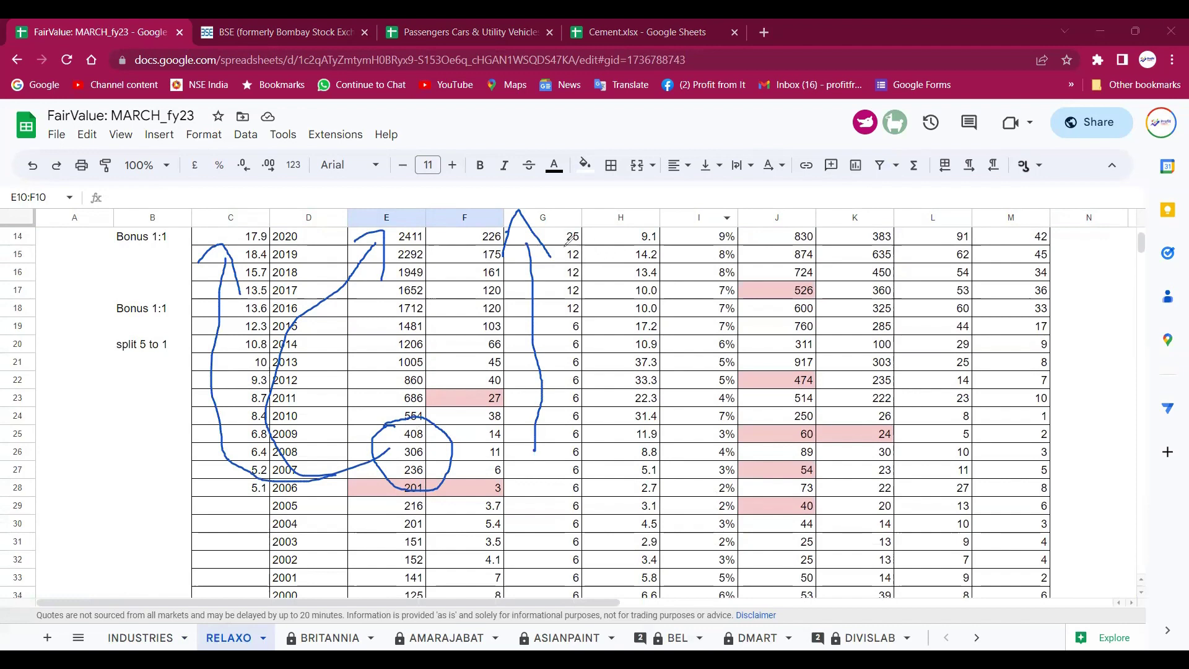
pyautogui.moveTo(566, 251)
pyautogui.mouseDown()
pyautogui.moveTo(654, 228)
pyautogui.moveTo(641, 245)
pyautogui.mouseUp()
pyautogui.moveTo(600, 273)
pyautogui.mouseDown()
pyautogui.moveTo(651, 265)
pyautogui.moveTo(645, 303)
pyautogui.mouseUp()
pyautogui.moveTo(633, 330); pyautogui.dragTo(648, 323)
# Step: Handwrite "C.F." with a tick mark above the Margin column and mark the 2020 margin value
pyautogui.click(720, 215)
pyautogui.moveTo(710, 202)
pyautogui.mouseDown()
pyautogui.moveTo(708, 224)
pyautogui.moveTo(788, 184)
pyautogui.mouseUp()
pyautogui.click(746, 210)
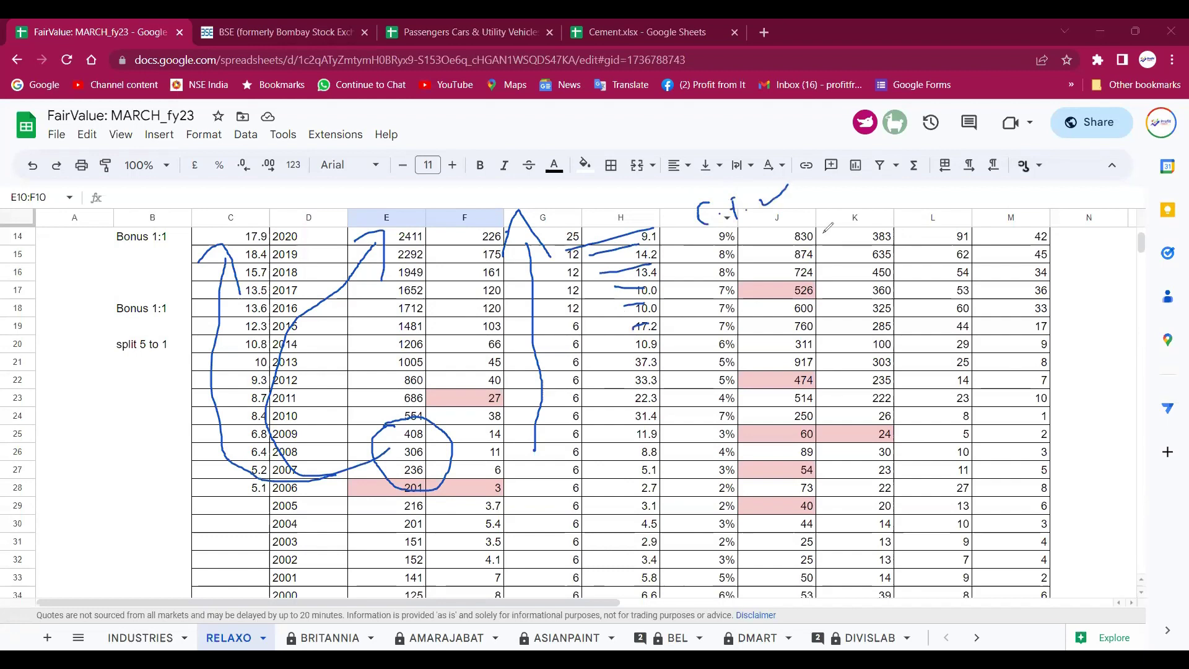
pyautogui.moveTo(756, 200); pyautogui.dragTo(779, 195)
pyautogui.click(770, 195)
pyautogui.moveTo(722, 238); pyautogui.dragTo(737, 227)
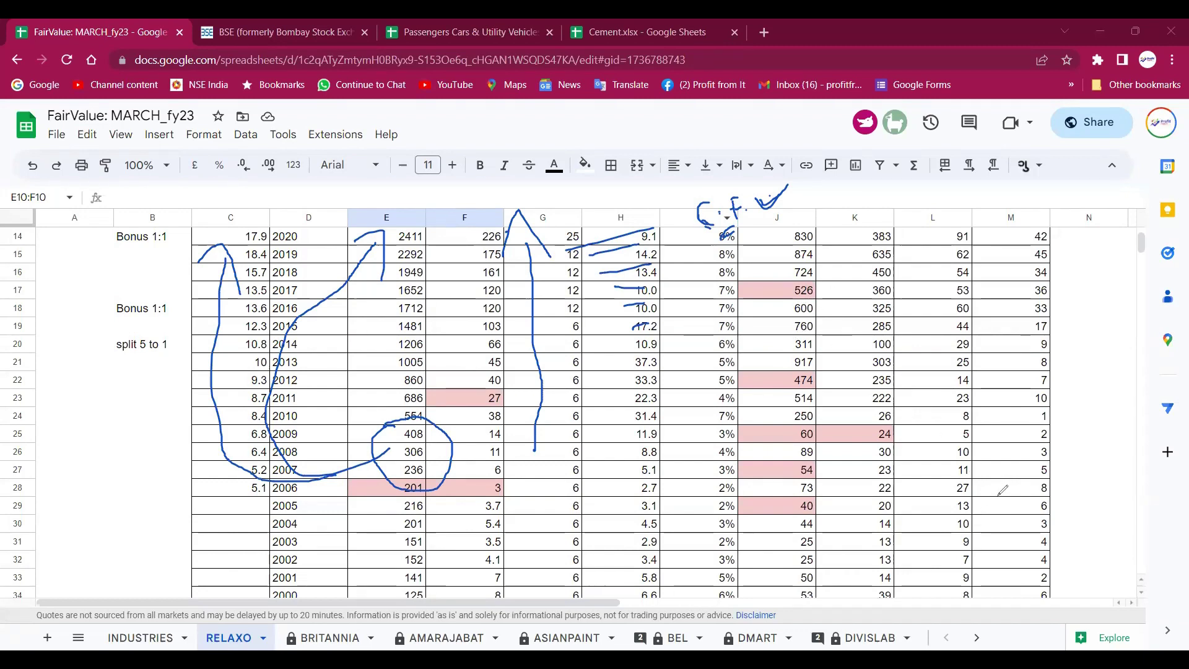
# Step: Draw a straight arrow and a wavy line rising diagonally across the table, and clear all ink annotations
pyautogui.moveTo(553, 576)
pyautogui.mouseDown()
pyautogui.moveTo(1080, 231)
pyautogui.moveTo(1070, 290)
pyautogui.mouseUp()
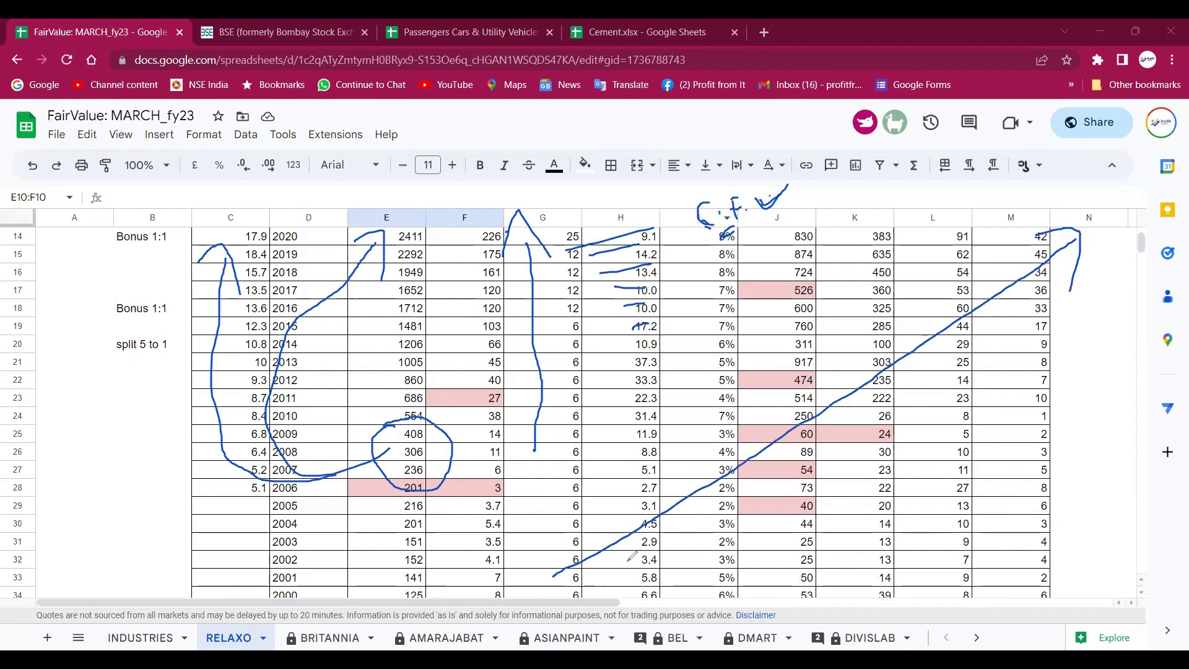
pyautogui.moveTo(602, 575)
pyautogui.mouseDown()
pyautogui.moveTo(657, 521)
pyautogui.moveTo(917, 366)
pyautogui.moveTo(1046, 261)
pyautogui.mouseUp()
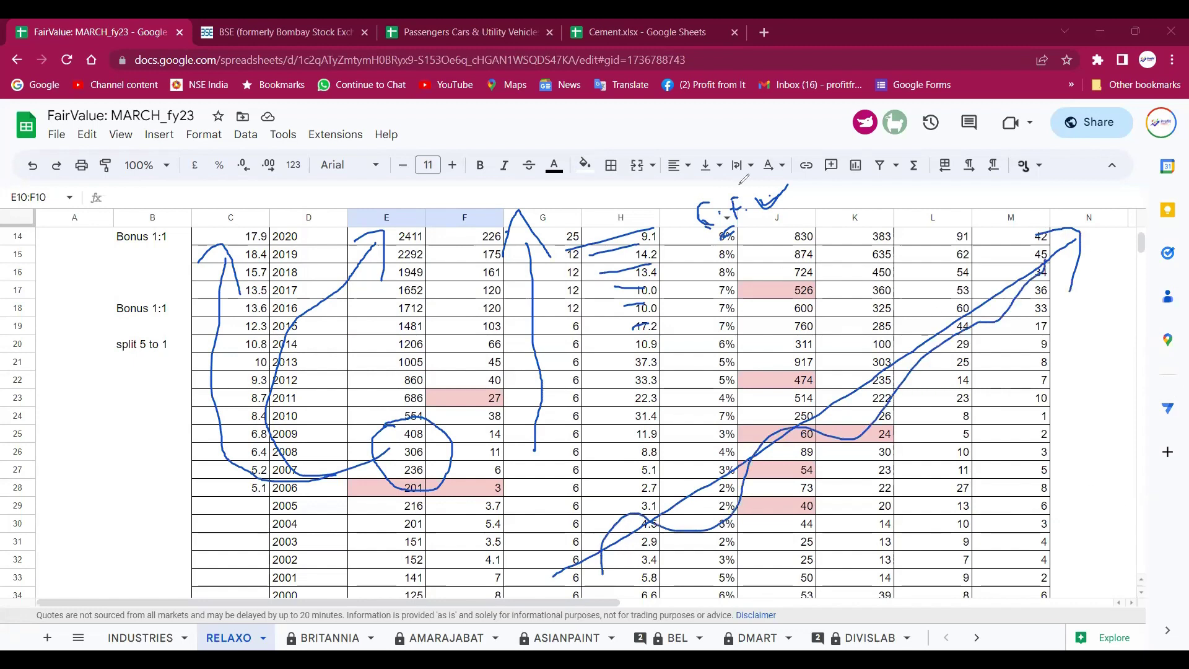
pyautogui.press('e')
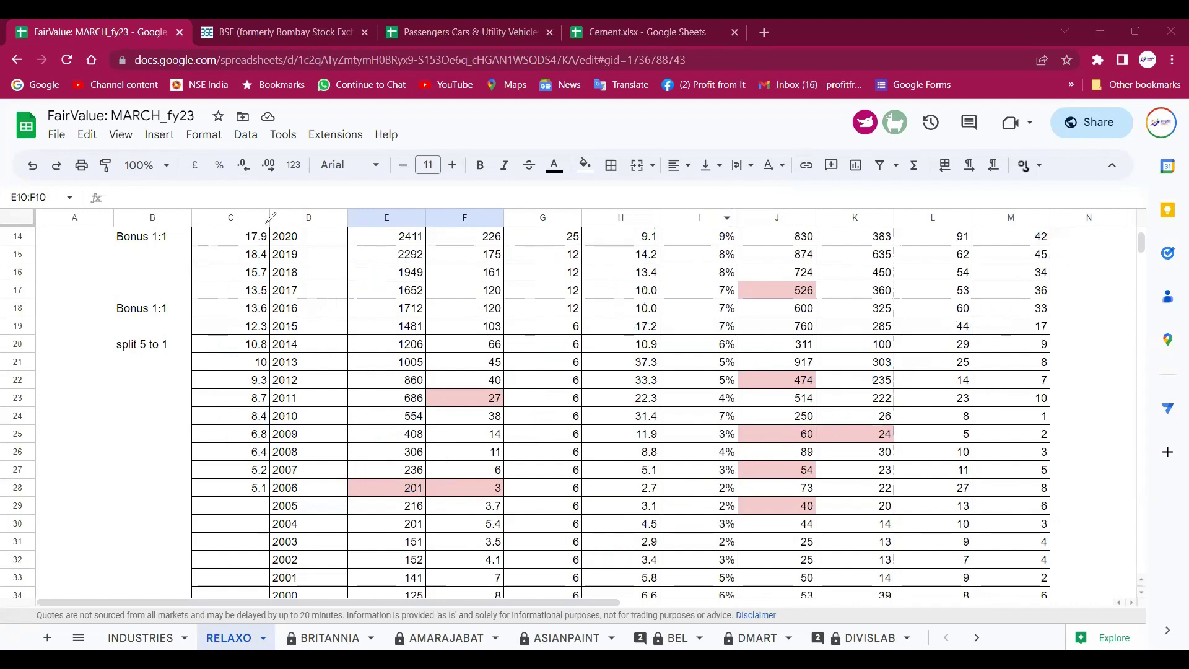
# Step: Circle the 2020 Pairs value with arrows leading out of it, and draw connected arrows across the Sales, Profit and Equity columns
pyautogui.moveTo(257, 213)
pyautogui.mouseDown()
pyautogui.moveTo(280, 218)
pyautogui.moveTo(249, 222)
pyautogui.moveTo(237, 258)
pyautogui.mouseUp()
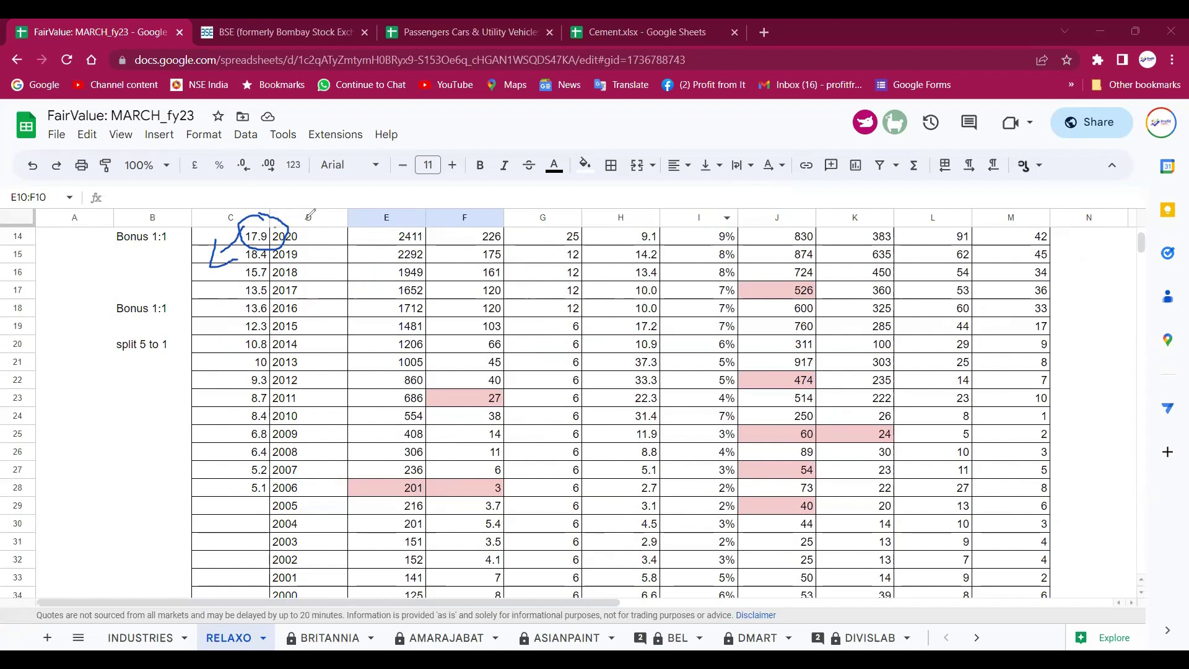
pyautogui.moveTo(307, 219)
pyautogui.mouseDown()
pyautogui.moveTo(328, 216)
pyautogui.moveTo(315, 227)
pyautogui.mouseUp()
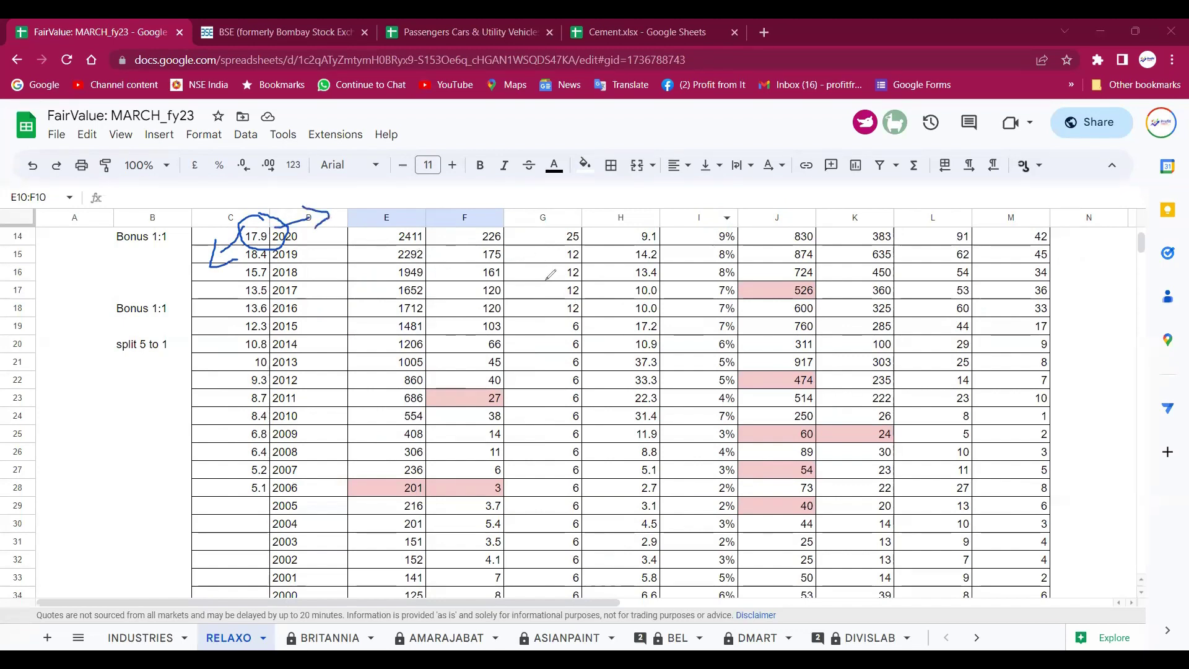
pyautogui.moveTo(385, 214)
pyautogui.mouseDown()
pyautogui.moveTo(502, 222)
pyautogui.moveTo(485, 239)
pyautogui.mouseUp()
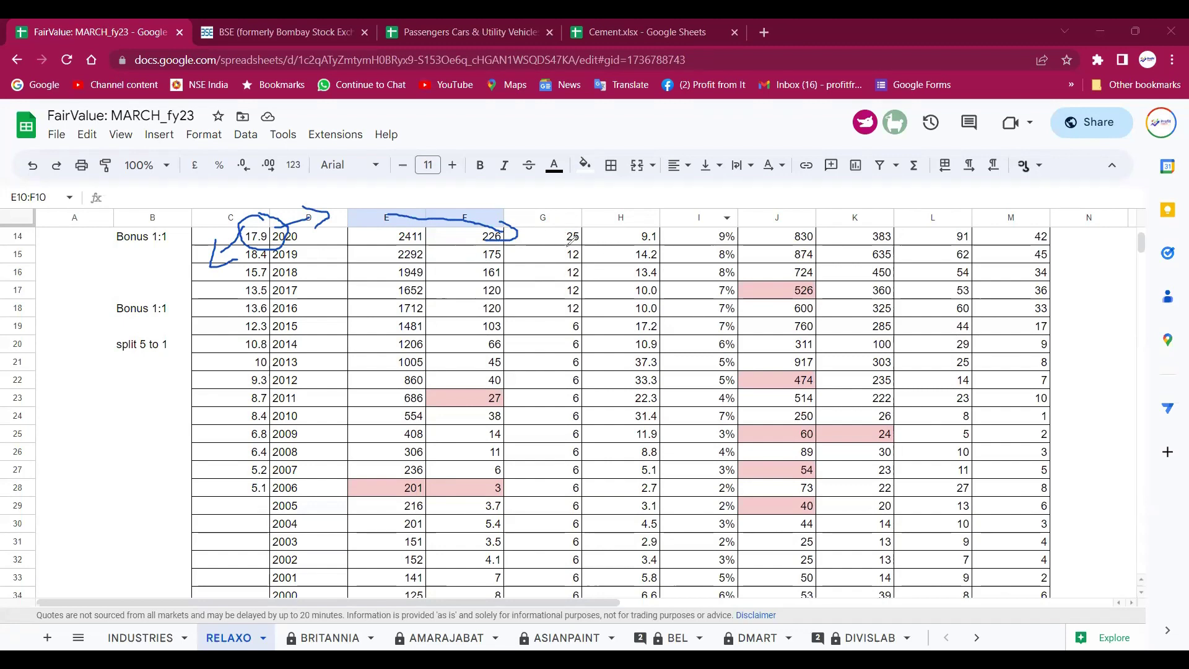
pyautogui.moveTo(514, 238)
pyautogui.mouseDown()
pyautogui.moveTo(582, 212)
pyautogui.moveTo(582, 234)
pyautogui.mouseUp()
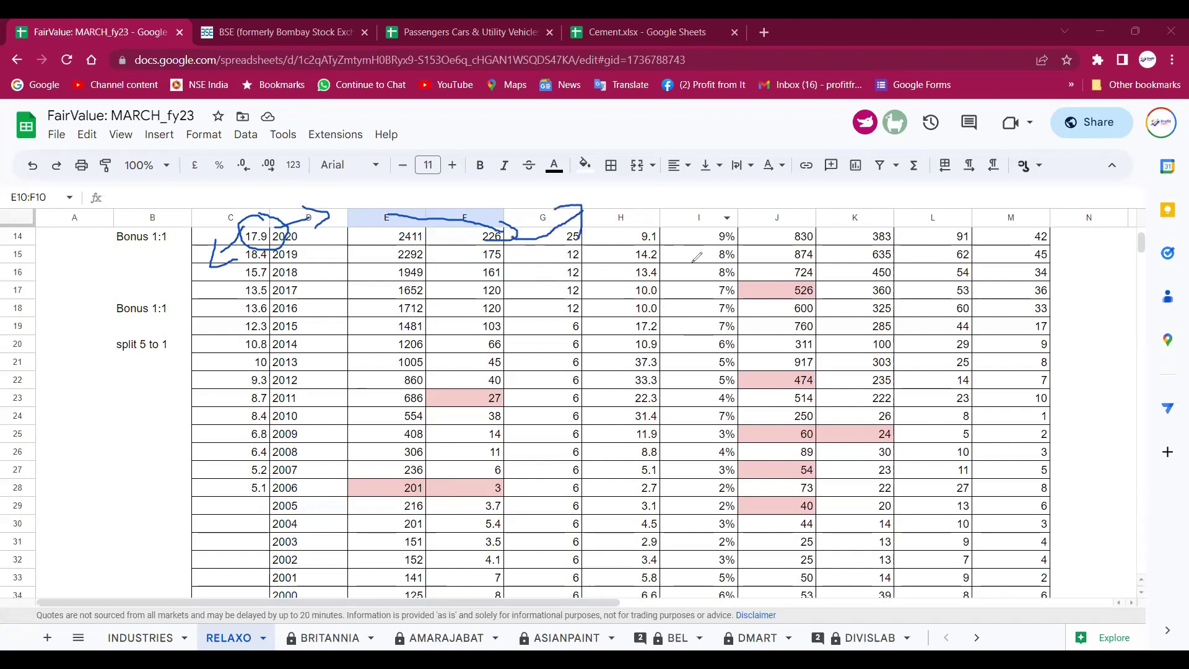
# Step: Handwrite "15-20%" with an underline above the Margin column, and clear all ink annotations
pyautogui.moveTo(666, 202); pyautogui.dragTo(668, 217)
pyautogui.moveTo(675, 201)
pyautogui.mouseDown()
pyautogui.moveTo(677, 211)
pyautogui.moveTo(682, 192)
pyautogui.moveTo(677, 230)
pyautogui.moveTo(732, 192)
pyautogui.mouseUp()
pyautogui.moveTo(747, 189)
pyautogui.mouseDown()
pyautogui.moveTo(750, 204)
pyautogui.moveTo(669, 245)
pyautogui.mouseUp()
pyautogui.click(757, 201)
pyautogui.moveTo(676, 242); pyautogui.dragTo(750, 215)
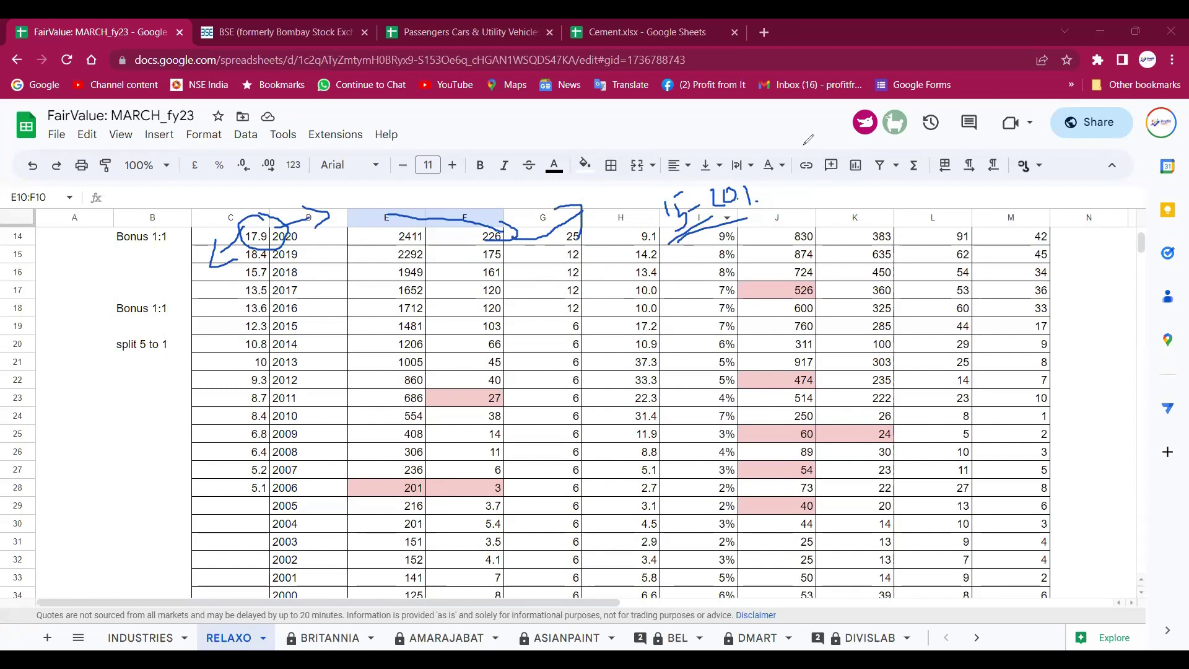
pyautogui.press('Escape')
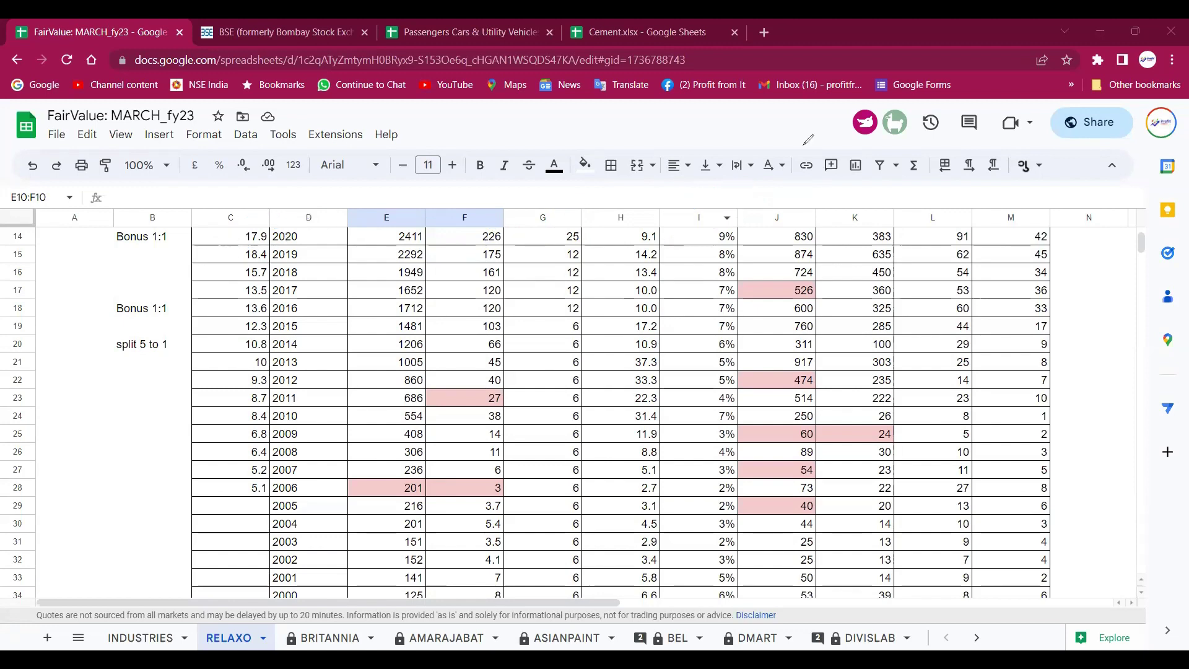
# Step: Insert a line chart of Margin against Year from the ranges D11:D34 and I11:I34
pyautogui.scroll(5, 465, 465)
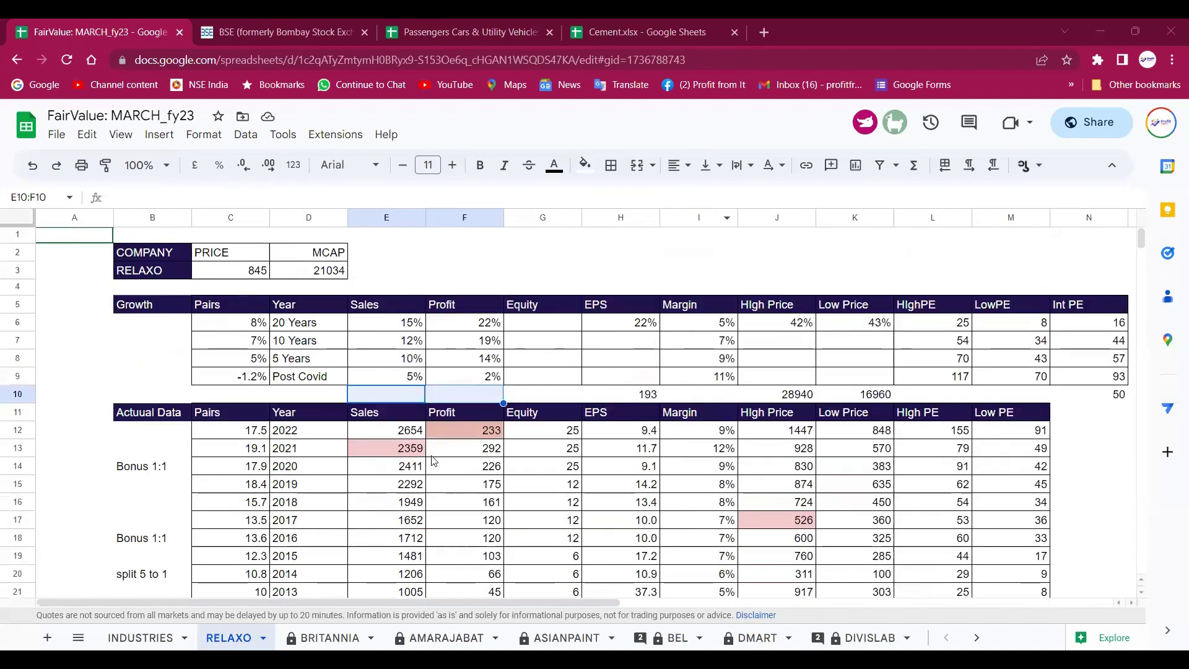
pyautogui.moveTo(297, 419); pyautogui.dragTo(298, 526)
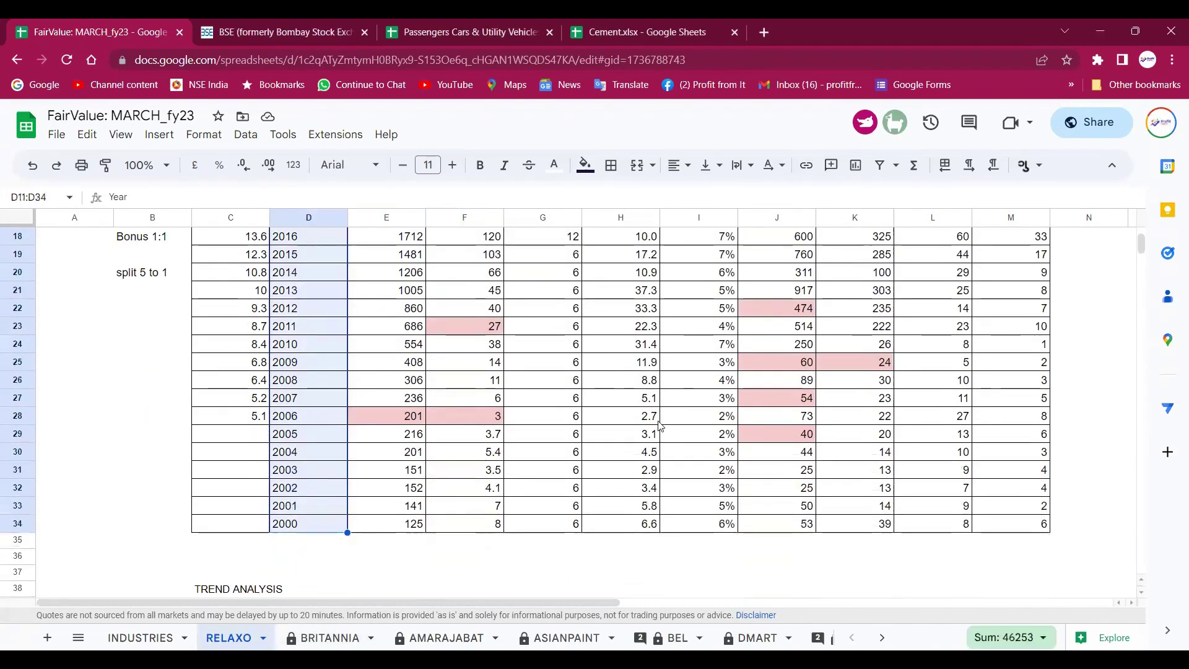
pyautogui.scroll(3, 708, 371)
pyautogui.keyDown('ctrl'); pyautogui.click(708, 267); pyautogui.keyUp('ctrl')
pyautogui.moveTo(699, 272); pyautogui.dragTo(698, 524)
pyautogui.click(855, 165)
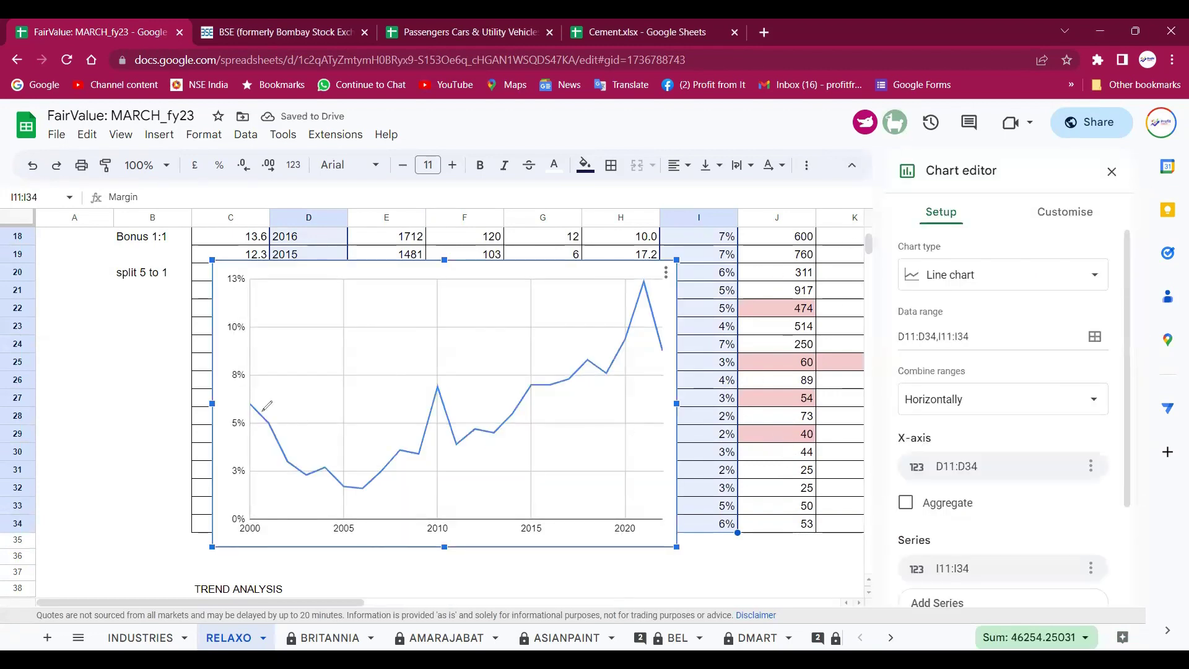
# Step: Trace the early dip and recovery on the margin chart, draw a horizontal level line, and handwrite "expand" above the curve
pyautogui.moveTo(263, 410)
pyautogui.mouseDown()
pyautogui.moveTo(327, 490)
pyautogui.moveTo(440, 396)
pyautogui.moveTo(475, 446)
pyautogui.mouseUp()
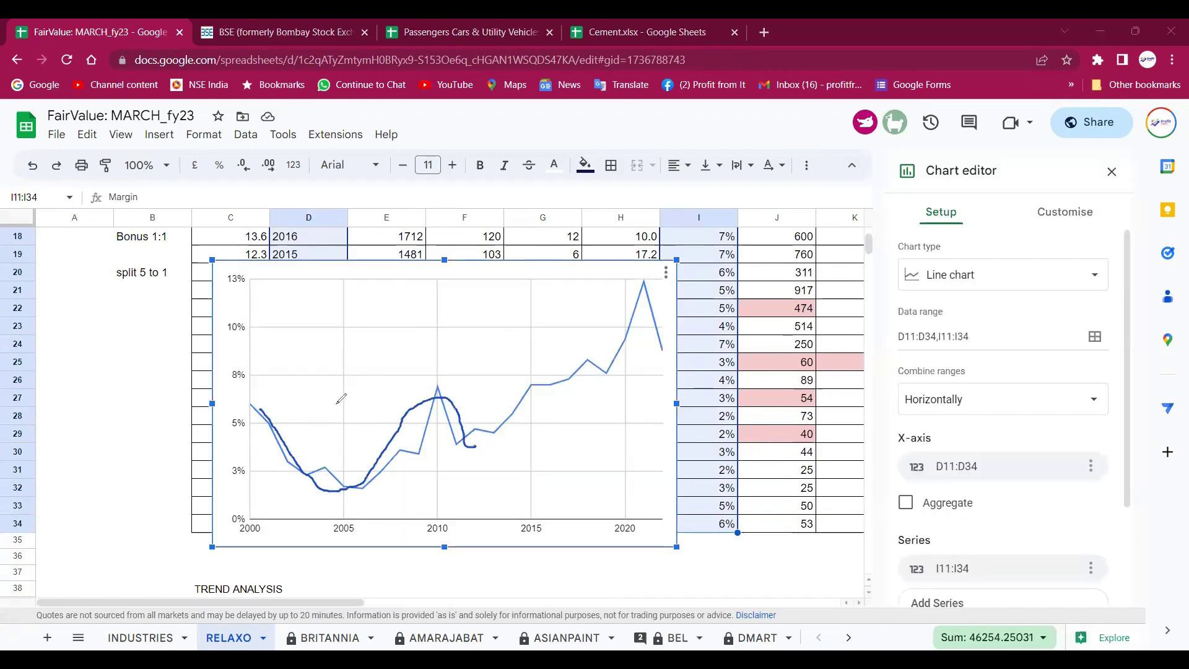
pyautogui.moveTo(265, 405); pyautogui.dragTo(509, 403)
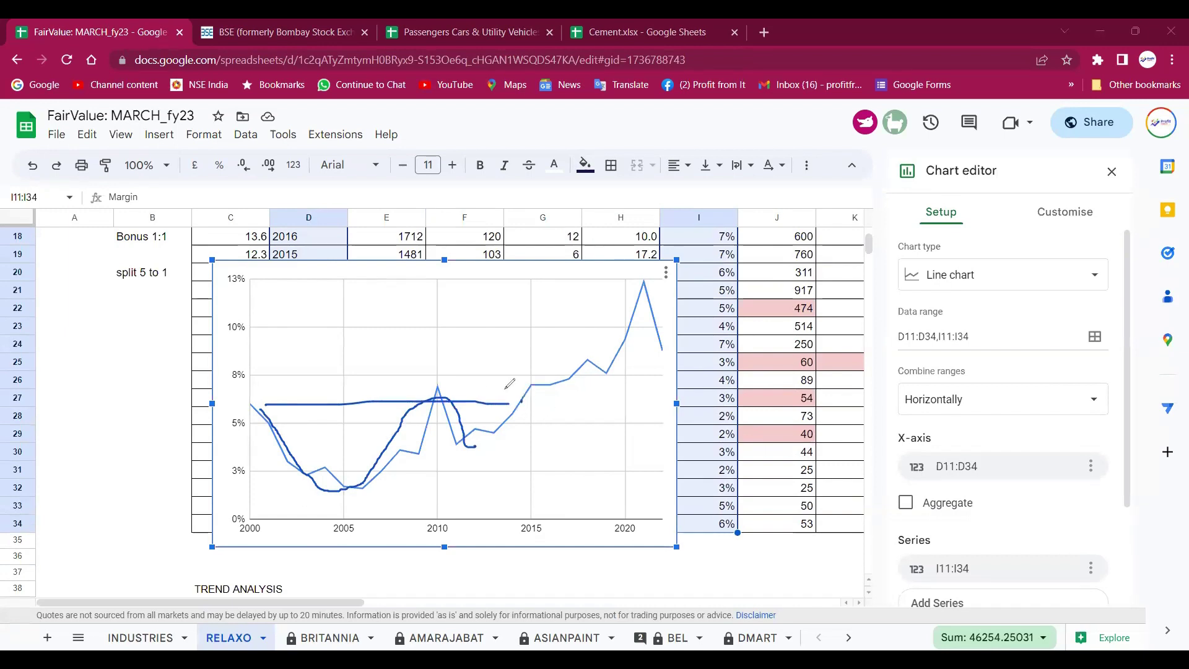
pyautogui.moveTo(366, 308)
pyautogui.mouseDown()
pyautogui.moveTo(374, 327)
pyautogui.moveTo(403, 326)
pyautogui.mouseUp()
pyautogui.moveTo(433, 312)
pyautogui.mouseDown()
pyautogui.moveTo(438, 332)
pyautogui.moveTo(455, 315)
pyautogui.moveTo(503, 309)
pyautogui.mouseUp()
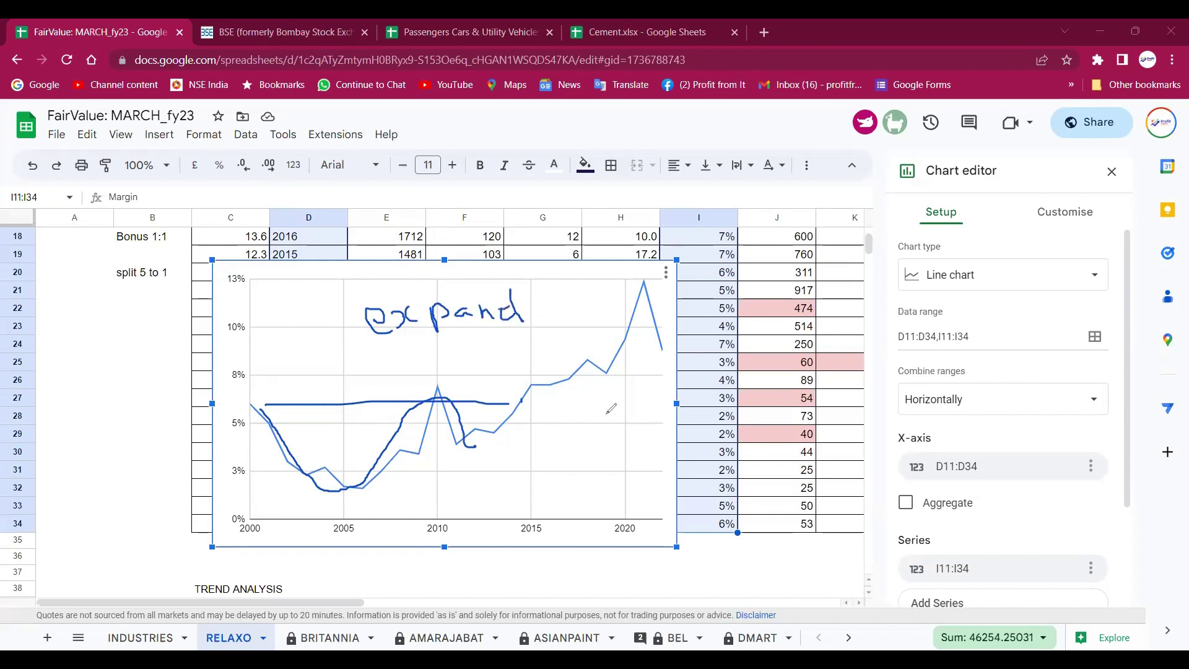
# Step: Draw a wavy line stepping upward across the chart and past its edge, and clear all ink annotations
pyautogui.moveTo(268, 544)
pyautogui.mouseDown()
pyautogui.moveTo(370, 514)
pyautogui.moveTo(467, 533)
pyautogui.mouseUp()
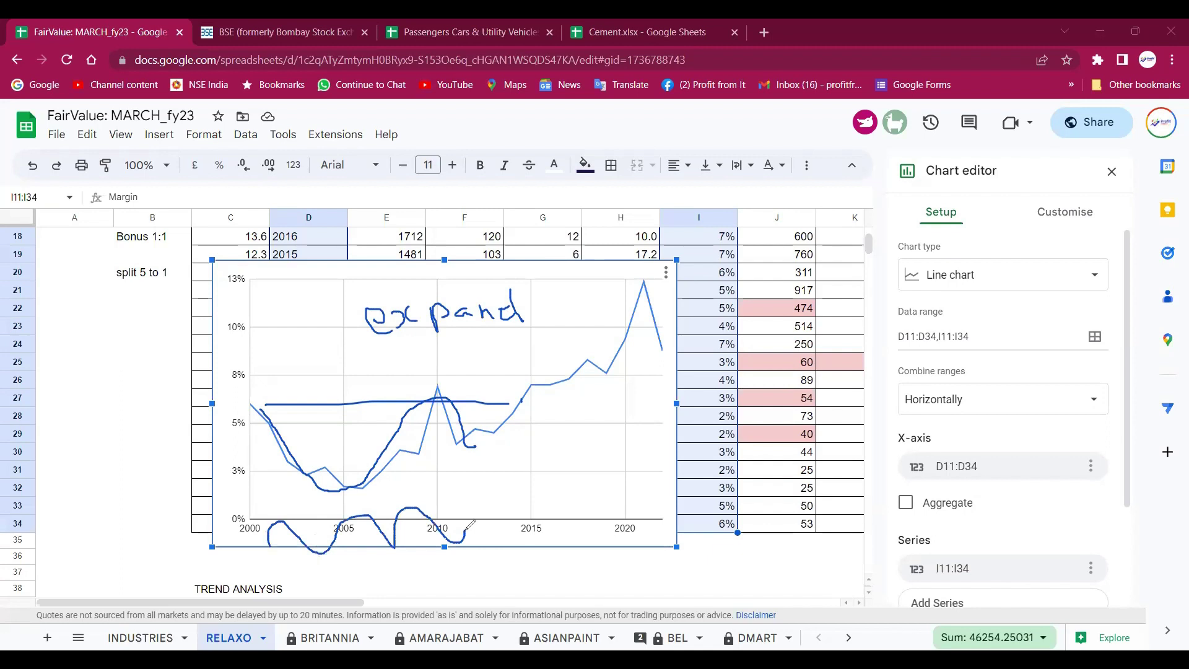
pyautogui.moveTo(467, 529)
pyautogui.mouseDown()
pyautogui.moveTo(519, 447)
pyautogui.moveTo(544, 472)
pyautogui.moveTo(598, 480)
pyautogui.moveTo(616, 444)
pyautogui.moveTo(639, 486)
pyautogui.moveTo(709, 387)
pyautogui.moveTo(776, 377)
pyautogui.moveTo(808, 399)
pyautogui.mouseUp()
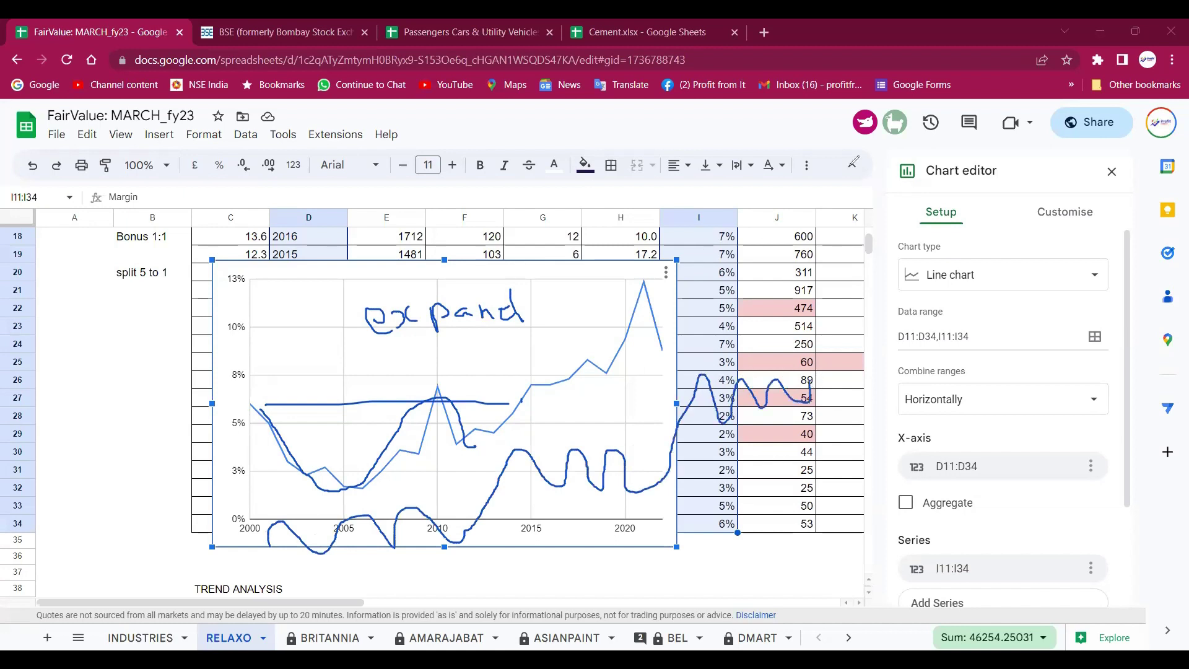
pyautogui.press('Escape')
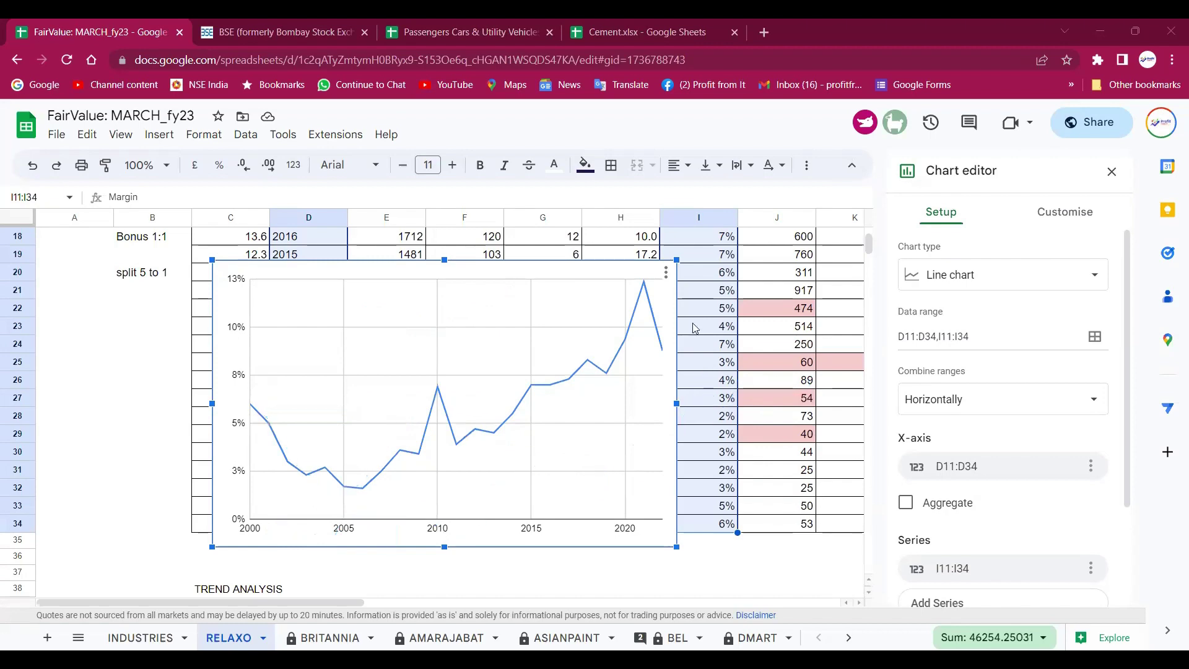
# Step: Delete the margin line chart from the RELAXO sheet
pyautogui.click(568, 327)
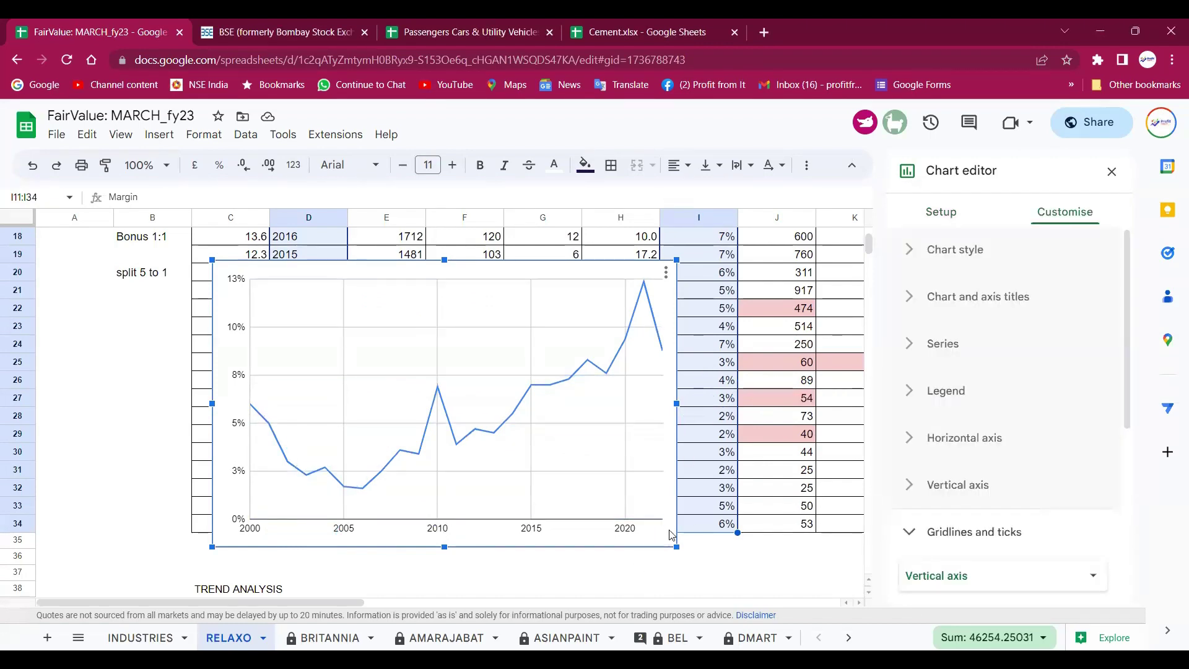
pyautogui.press('Delete')
pyautogui.scroll(5, 695, 389)
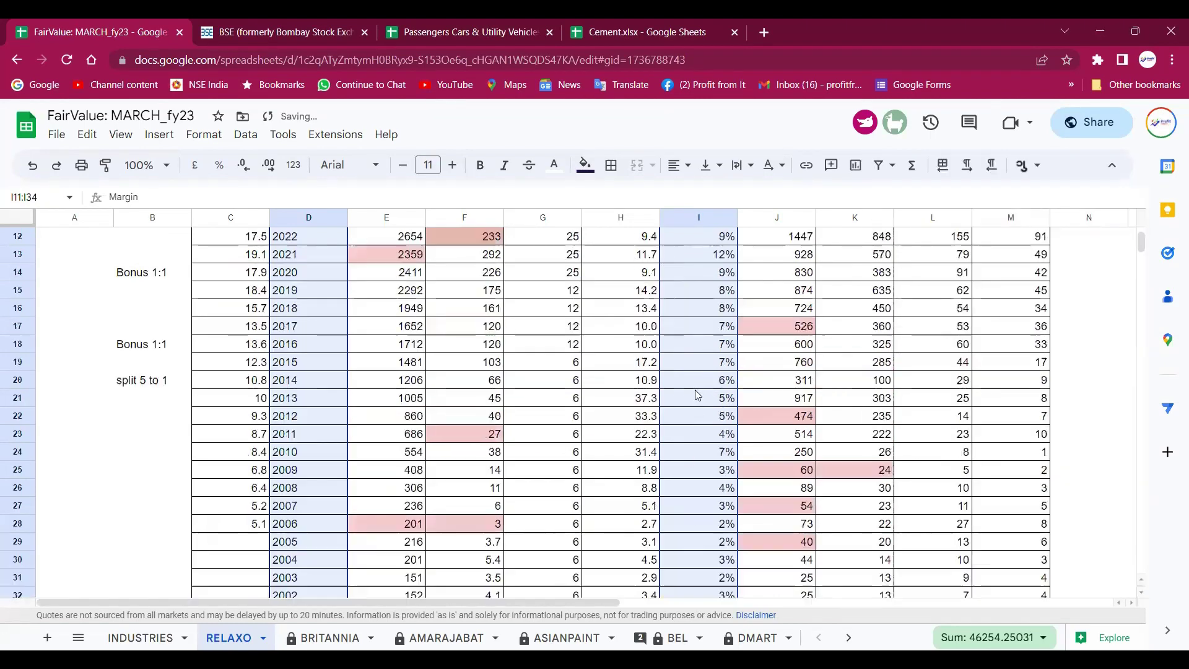
pyautogui.scroll(-2, 763, 456)
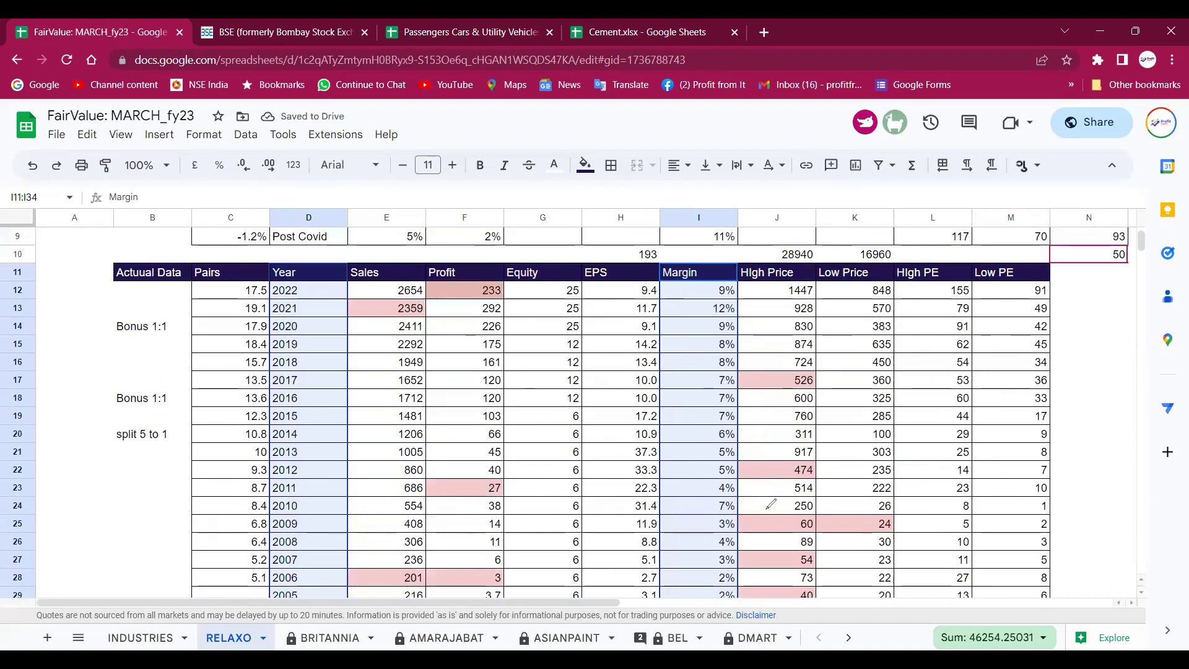
# Step: Bracket the 2006 to 2011 margins with the note "Div", draw arrows toward the Pairs values of those years, and clear the ink
pyautogui.moveTo(750, 488)
pyautogui.mouseDown()
pyautogui.moveTo(771, 579)
pyautogui.moveTo(718, 590)
pyautogui.mouseUp()
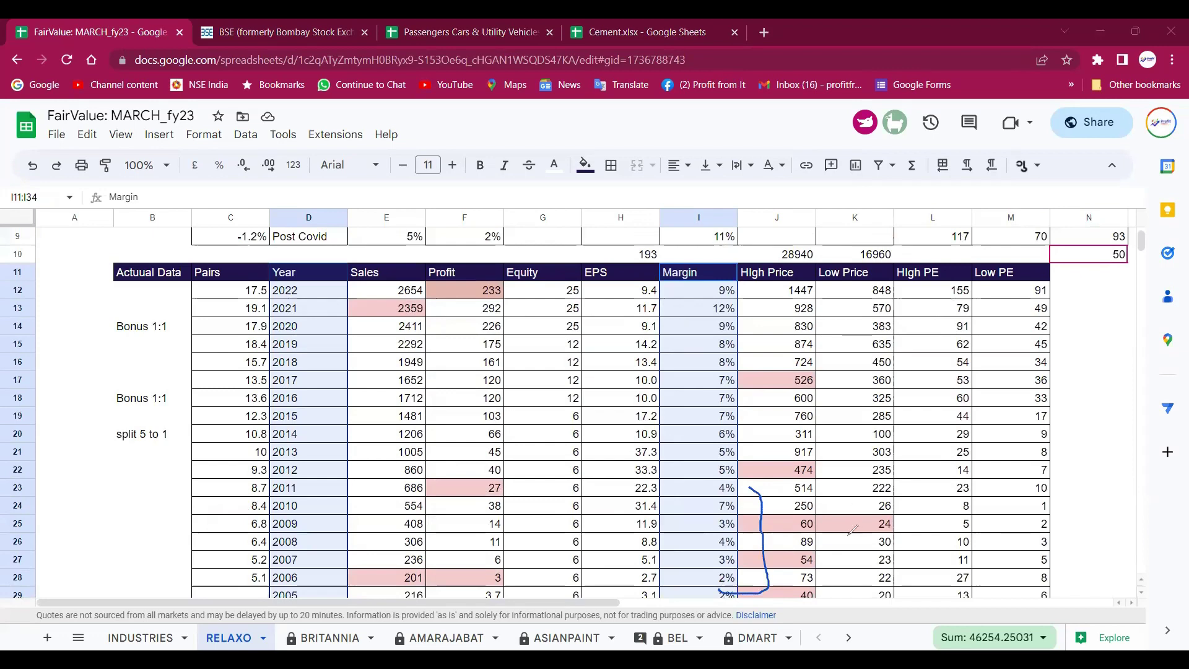
pyautogui.moveTo(853, 529)
pyautogui.mouseDown()
pyautogui.moveTo(855, 546)
pyautogui.moveTo(895, 513)
pyautogui.moveTo(904, 532)
pyautogui.moveTo(925, 492)
pyautogui.mouseUp()
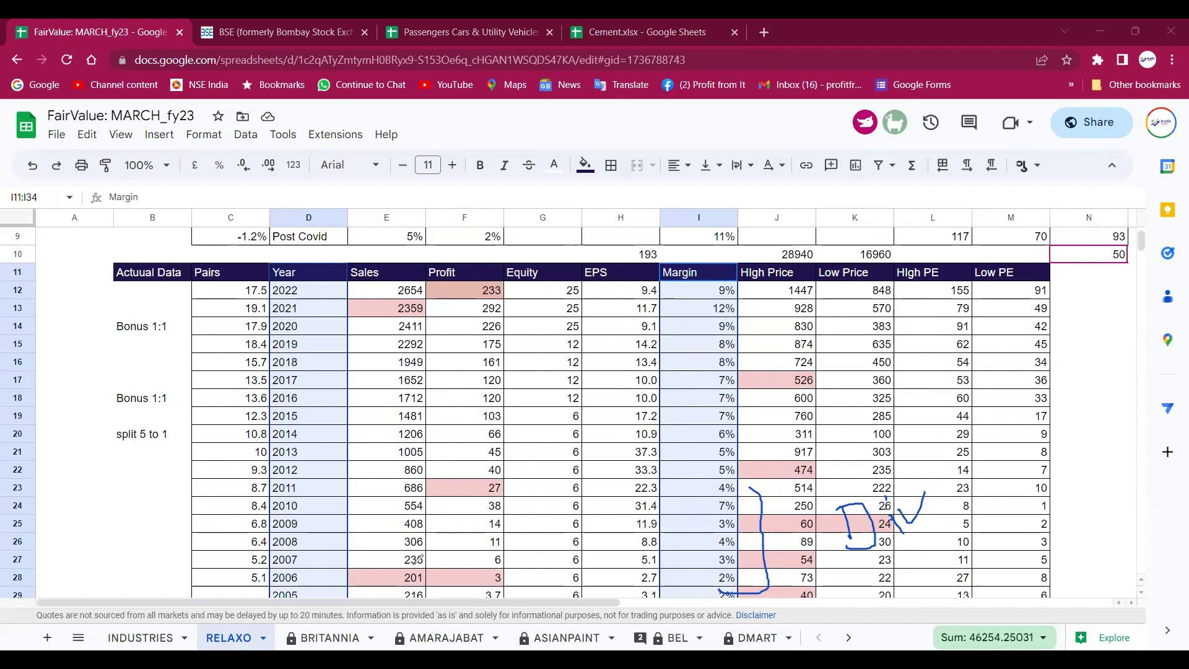
pyautogui.moveTo(131, 540)
pyautogui.mouseDown()
pyautogui.moveTo(211, 558)
pyautogui.moveTo(140, 585)
pyautogui.mouseUp()
pyautogui.moveTo(130, 496)
pyautogui.mouseDown()
pyautogui.moveTo(209, 522)
pyautogui.moveTo(179, 539)
pyautogui.mouseUp()
pyautogui.moveTo(154, 464)
pyautogui.mouseDown()
pyautogui.moveTo(208, 496)
pyautogui.moveTo(176, 507)
pyautogui.mouseUp()
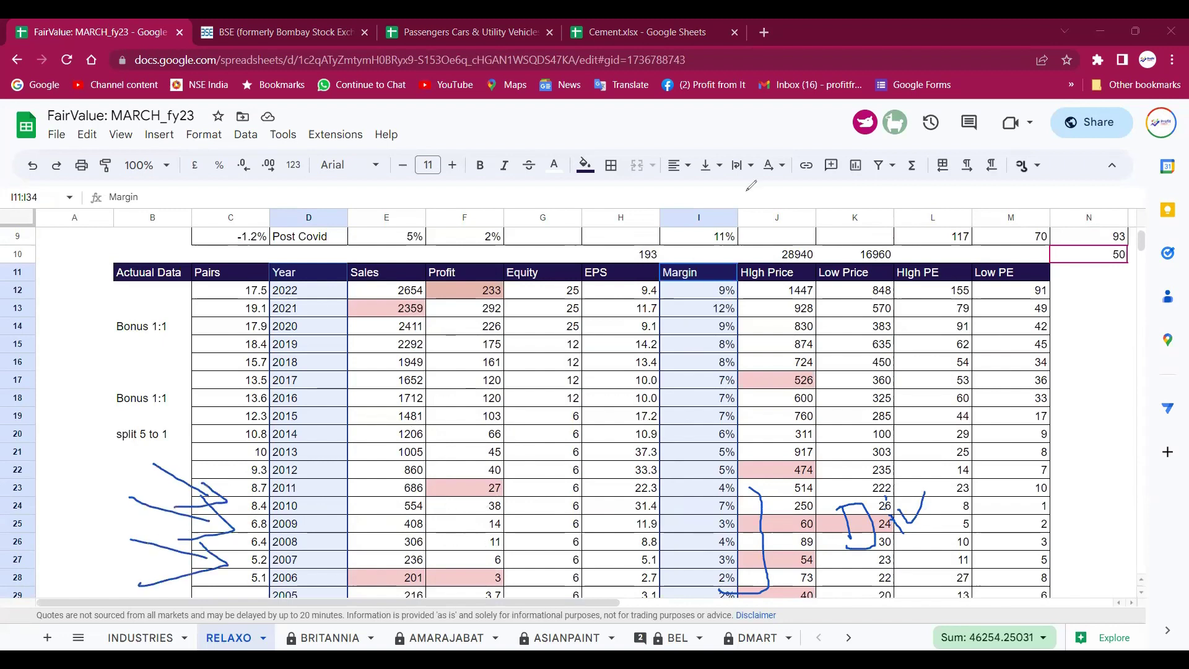
pyautogui.press('e')
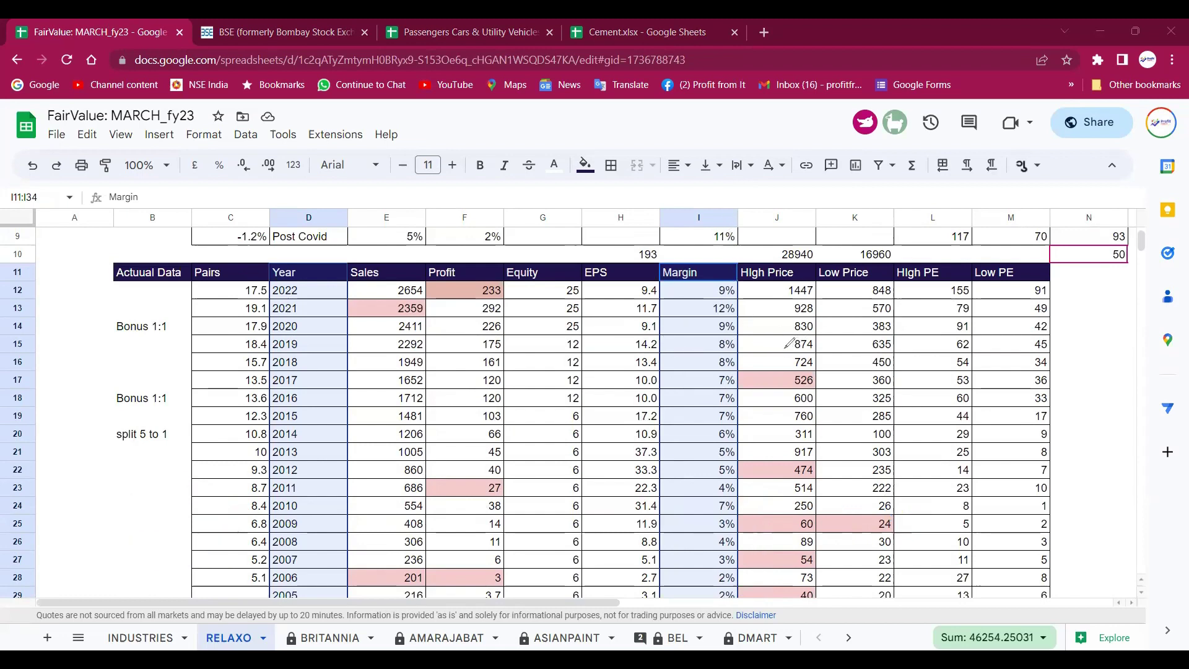
# Step: Draw three arrows across the price columns toward High PE and a wavy line down the High Price column, and clear the ink
pyautogui.moveTo(785, 348); pyautogui.dragTo(929, 356)
pyautogui.moveTo(818, 403); pyautogui.dragTo(898, 392)
pyautogui.moveTo(833, 431)
pyautogui.mouseDown()
pyautogui.moveTo(920, 427)
pyautogui.moveTo(886, 467)
pyautogui.mouseUp()
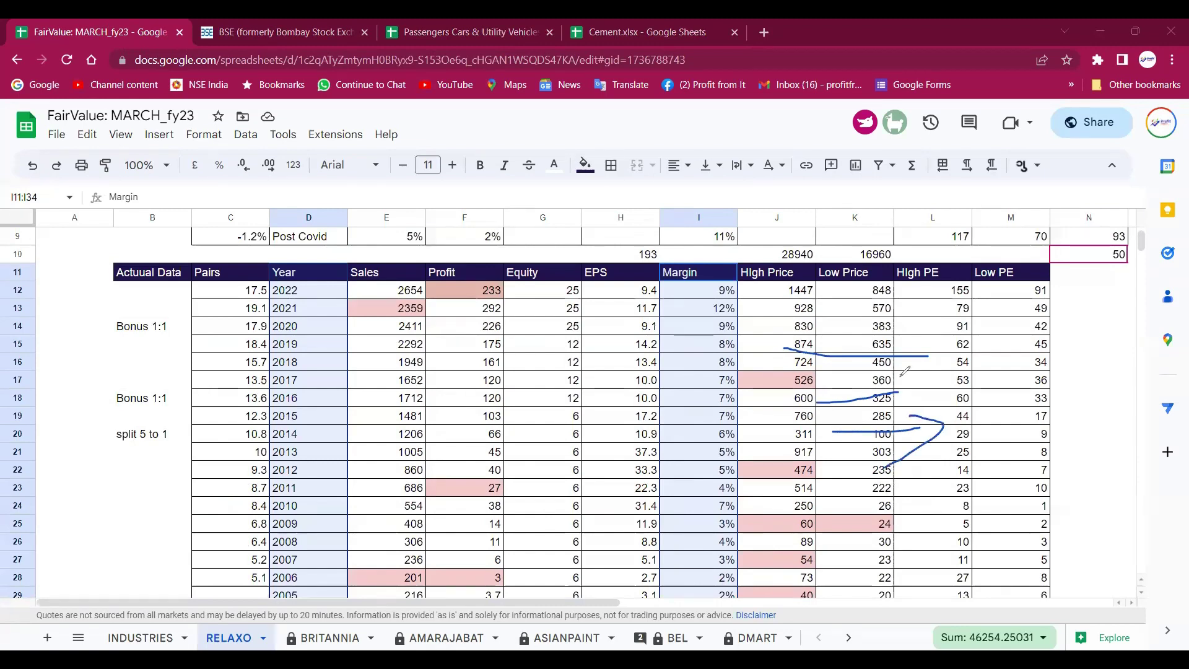
pyautogui.moveTo(894, 379)
pyautogui.mouseDown()
pyautogui.moveTo(934, 393)
pyautogui.moveTo(912, 409)
pyautogui.mouseUp()
pyautogui.moveTo(924, 337)
pyautogui.mouseDown()
pyautogui.moveTo(946, 358)
pyautogui.moveTo(926, 372)
pyautogui.mouseUp()
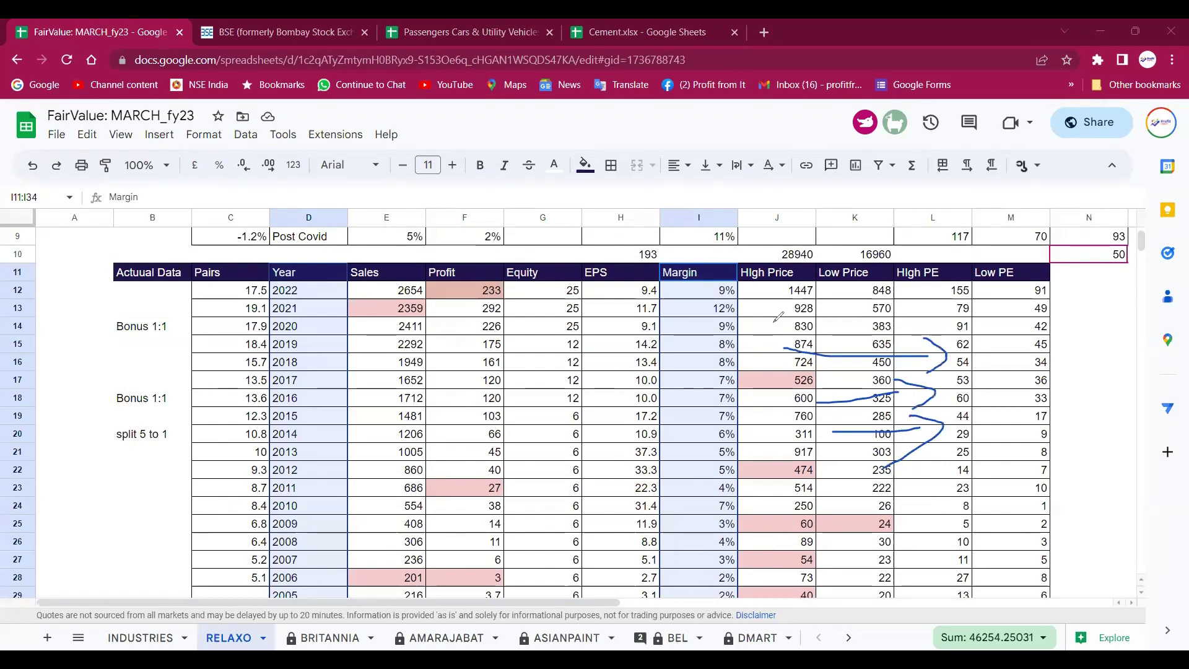
pyautogui.moveTo(758, 318)
pyautogui.mouseDown()
pyautogui.moveTo(819, 394)
pyautogui.moveTo(836, 486)
pyautogui.moveTo(805, 494)
pyautogui.mouseUp()
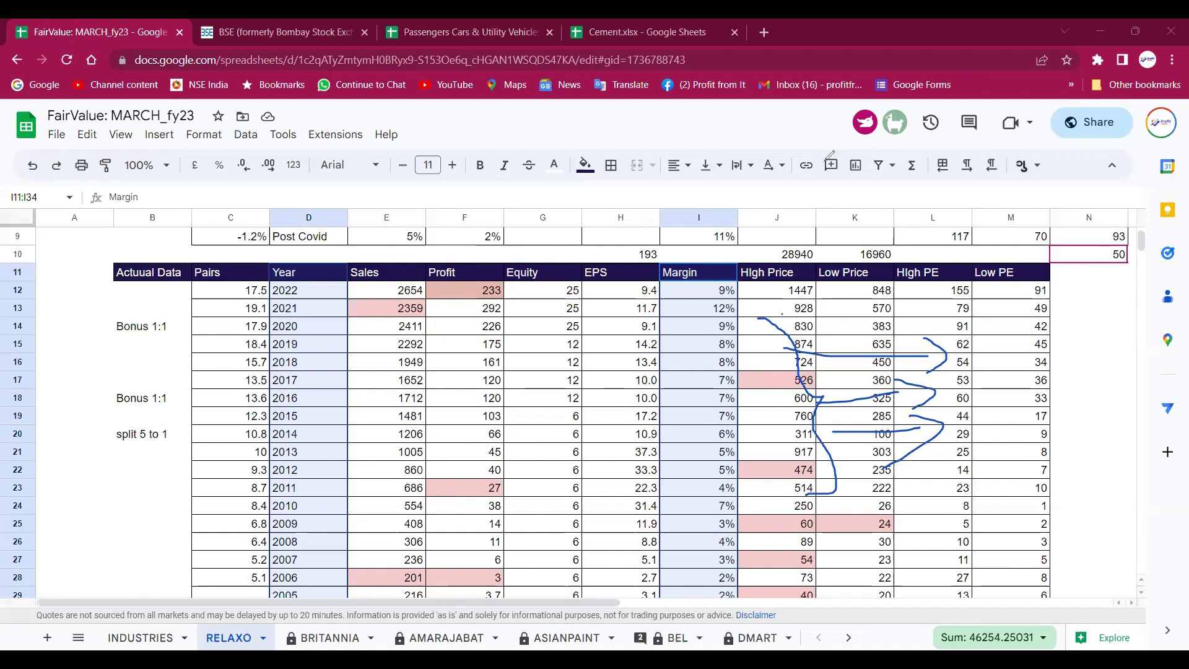
pyautogui.press('e')
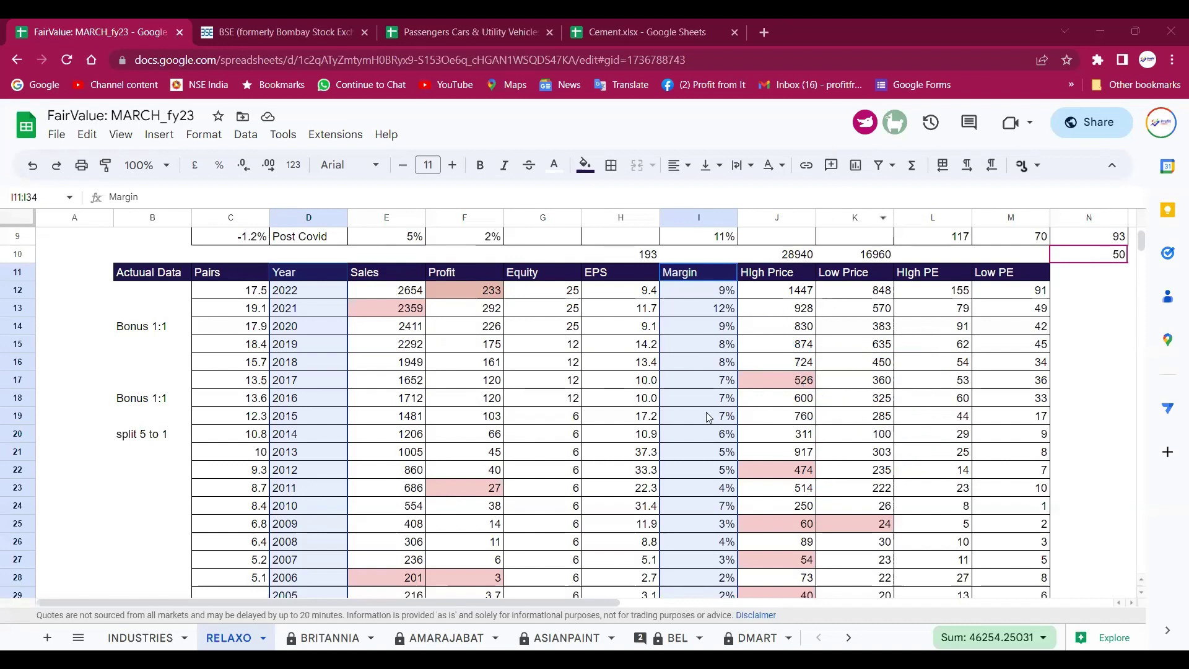
# Step: Select the High Price and Low Price columns from their headers through the 2012 row
pyautogui.scroll(-1, 709, 417)
pyautogui.scroll(1, 700, 434)
pyautogui.scroll(-1, 695, 458)
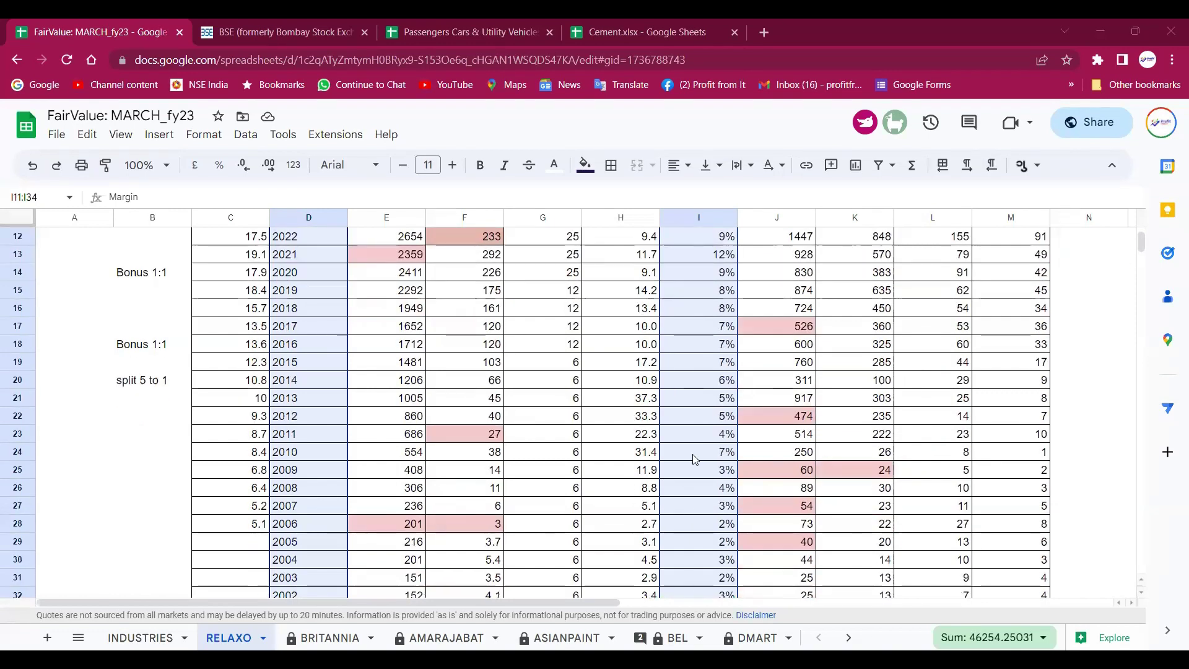
pyautogui.scroll(2, 695, 459)
pyautogui.scroll(-1, 718, 455)
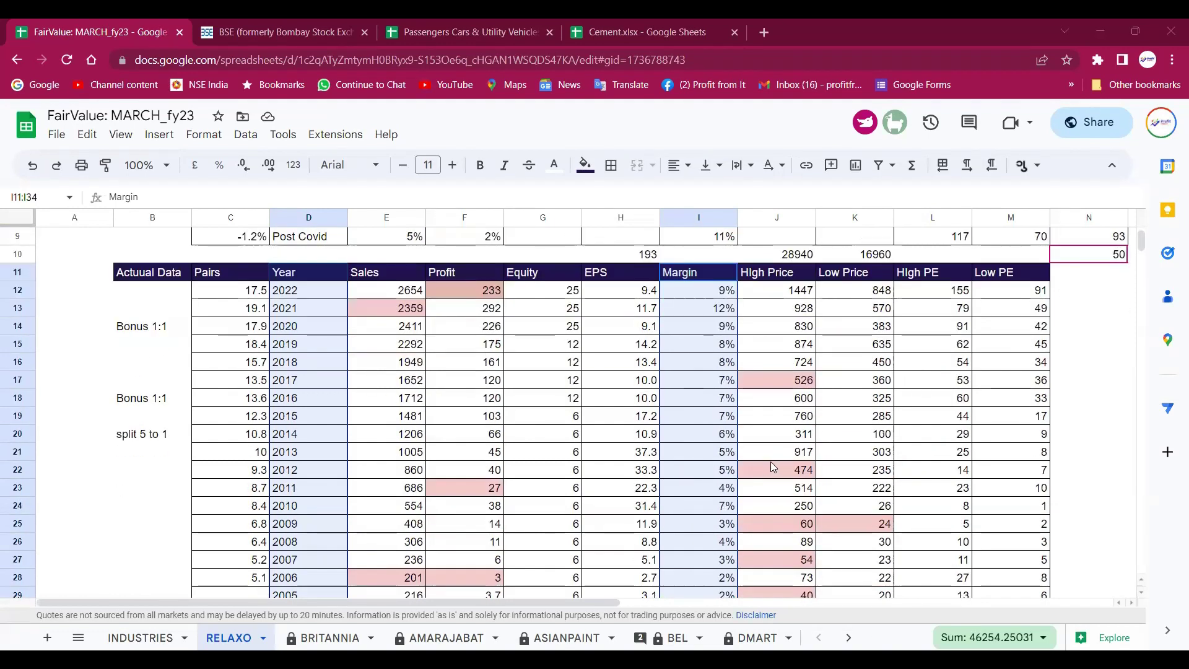
pyautogui.scroll(1, 773, 464)
pyautogui.moveTo(777, 327); pyautogui.dragTo(855, 415)
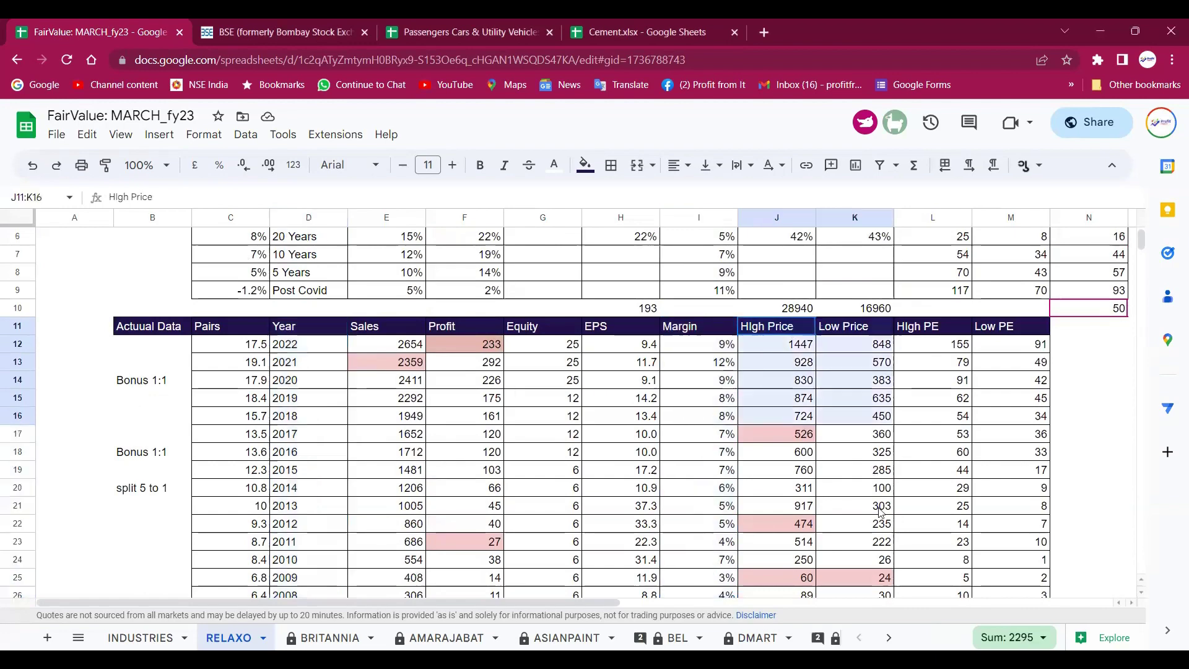
pyautogui.moveTo(881, 511); pyautogui.dragTo(882, 519)
pyautogui.scroll(-3, 885, 511)
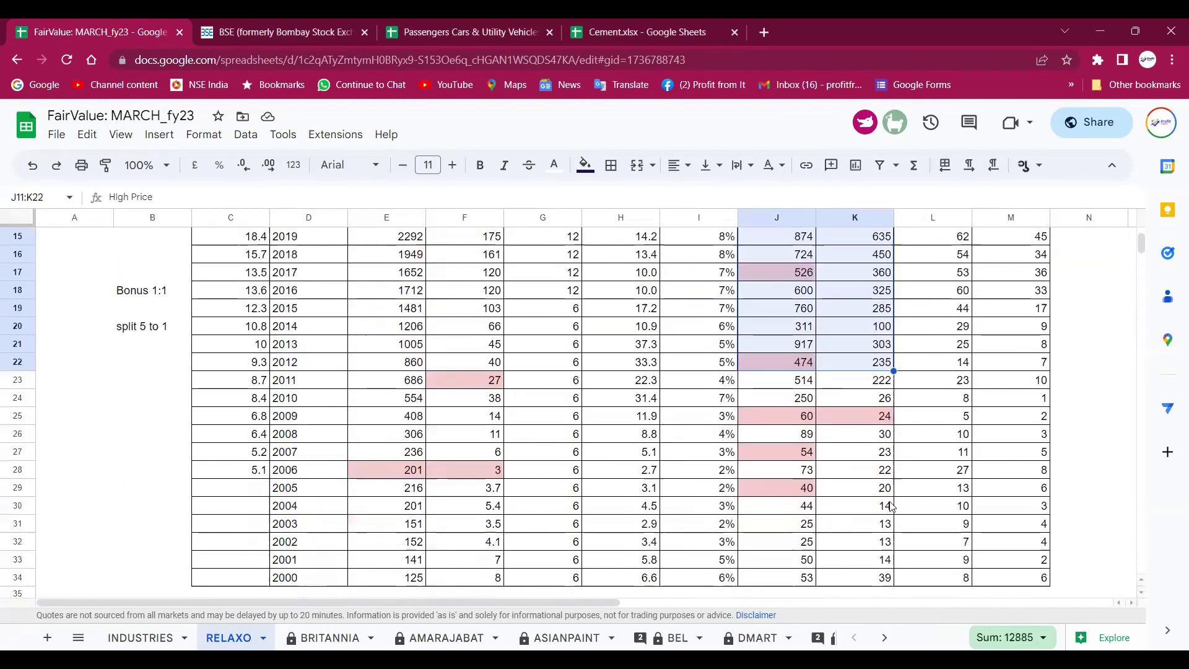
# Step: Select the High PE and Low PE values for the years 2000 to 2010
pyautogui.scroll(3, 890, 507)
pyautogui.scroll(-4, 932, 486)
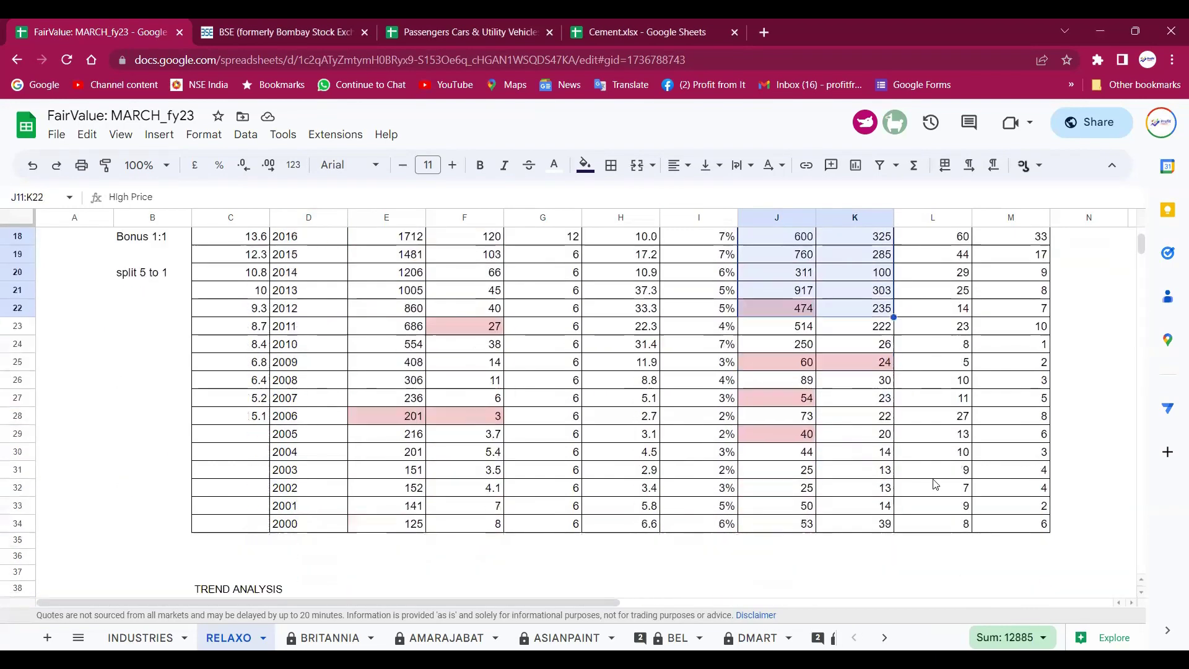
pyautogui.moveTo(1045, 523); pyautogui.dragTo(950, 344)
pyautogui.scroll(1, 958, 372)
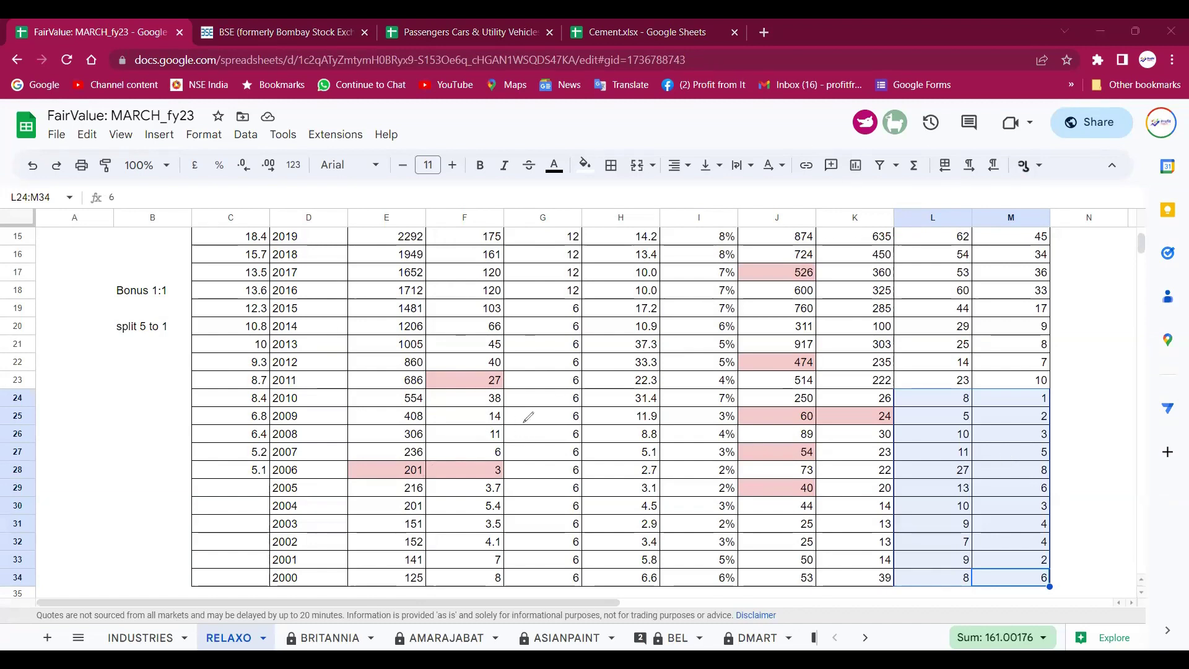
# Step: Handwrite an underlined note with a number below it beside the Pairs column, circle both, mark an X above, and clear the ink
pyautogui.moveTo(72, 441)
pyautogui.mouseDown()
pyautogui.moveTo(74, 466)
pyautogui.moveTo(123, 428)
pyautogui.moveTo(153, 457)
pyautogui.moveTo(166, 452)
pyautogui.moveTo(166, 471)
pyautogui.mouseUp()
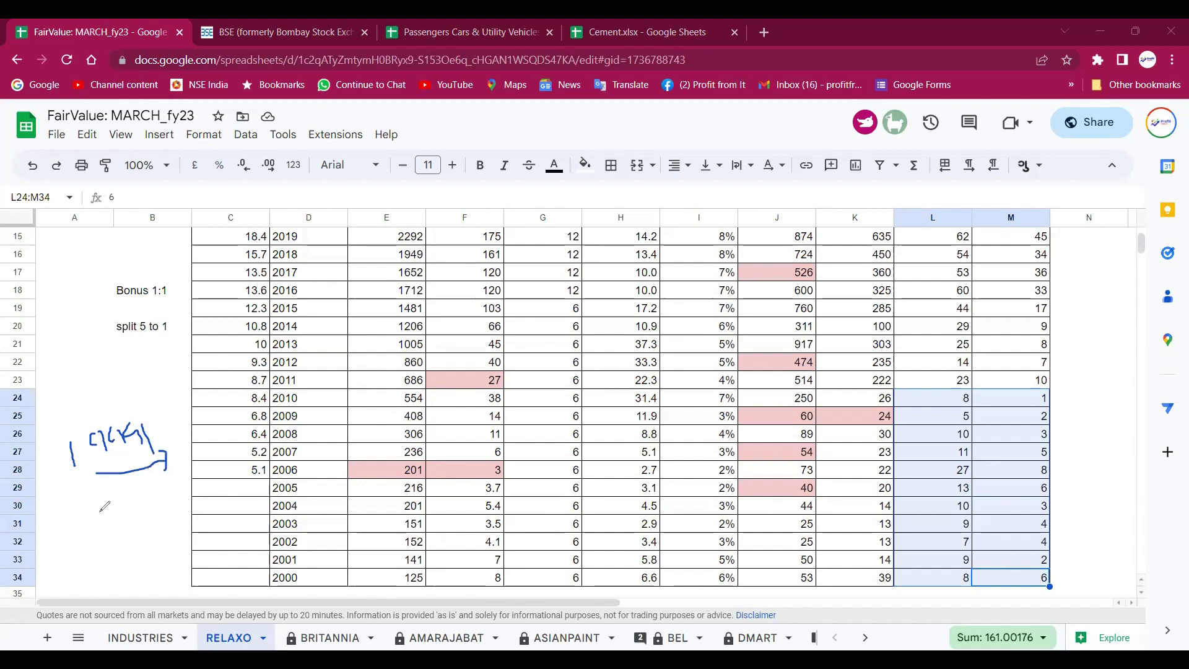
pyautogui.moveTo(91, 504)
pyautogui.mouseDown()
pyautogui.moveTo(118, 524)
pyautogui.moveTo(135, 507)
pyautogui.moveTo(177, 523)
pyautogui.mouseUp()
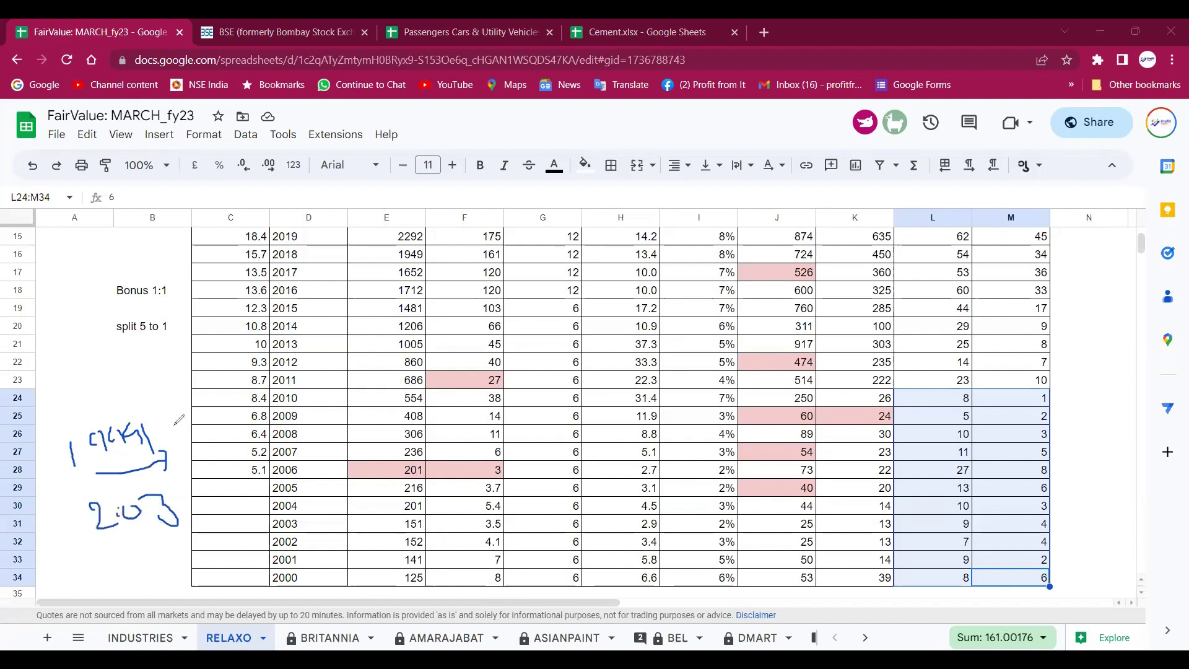
pyautogui.moveTo(141, 403)
pyautogui.mouseDown()
pyautogui.moveTo(54, 458)
pyautogui.moveTo(178, 442)
pyautogui.mouseUp()
pyautogui.moveTo(135, 378); pyautogui.dragTo(169, 433)
pyautogui.moveTo(136, 377); pyautogui.dragTo(113, 402)
pyautogui.moveTo(62, 368)
pyautogui.mouseDown()
pyautogui.moveTo(90, 380)
pyautogui.moveTo(85, 358)
pyautogui.mouseUp()
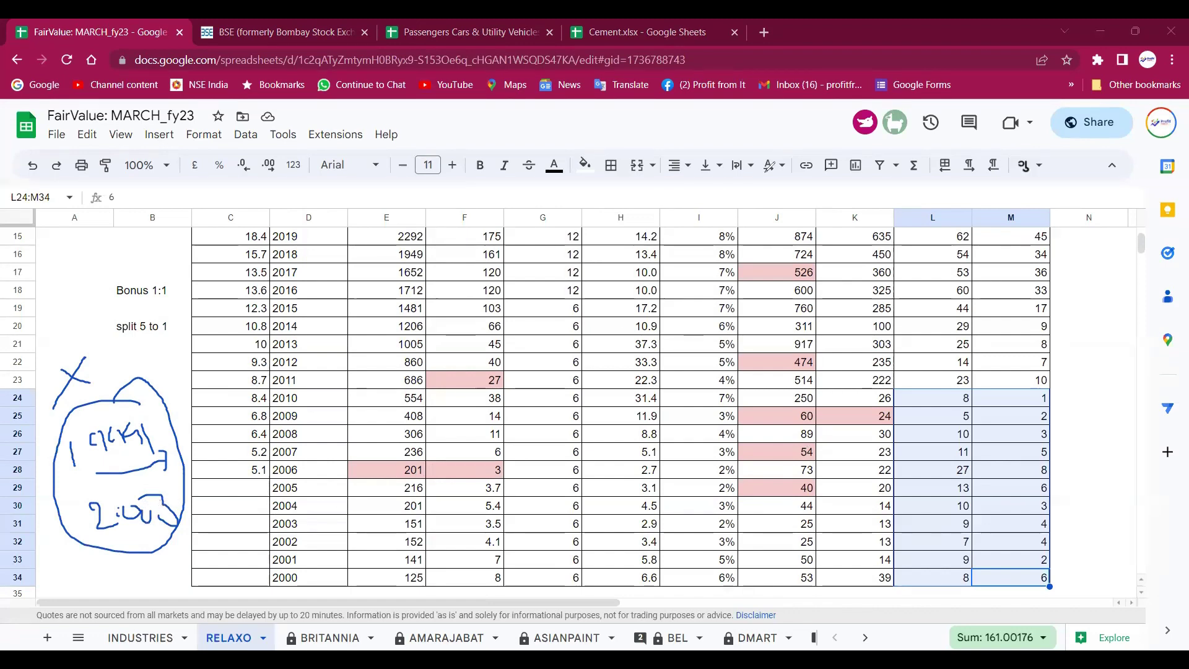
pyautogui.press('Escape')
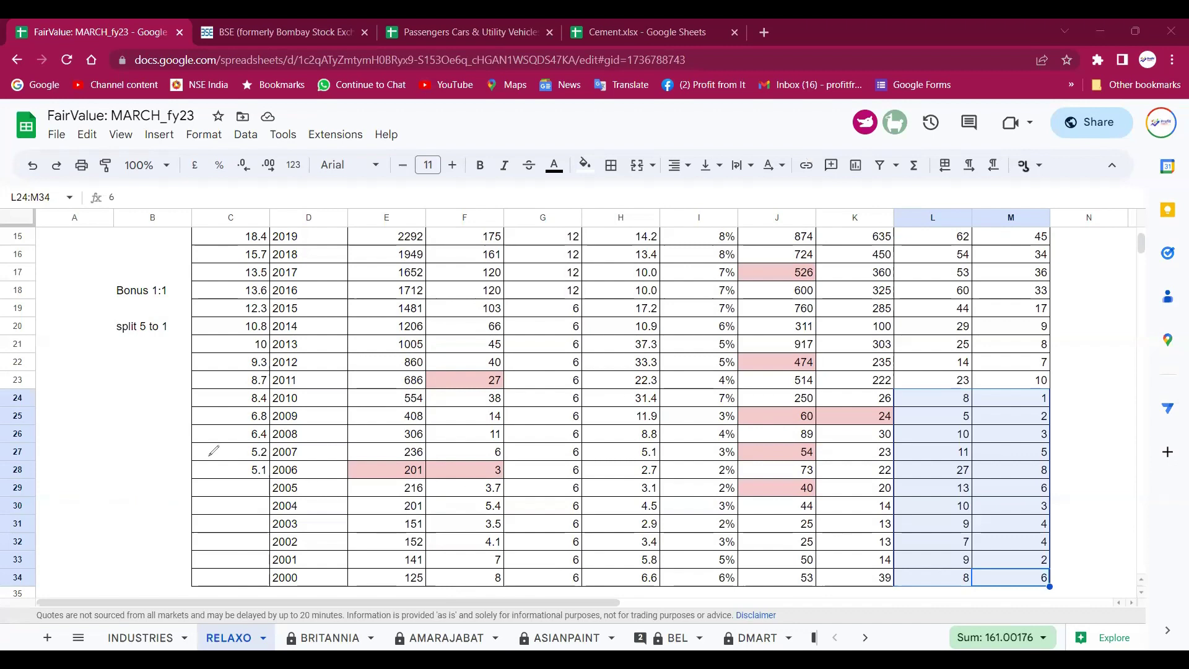
# Step: Draw a long upward arrow along the Pairs column from the 2002 row to the 2017 row
pyautogui.moveTo(219, 553)
pyautogui.mouseDown()
pyautogui.moveTo(220, 279)
pyautogui.moveTo(203, 302)
pyautogui.mouseUp()
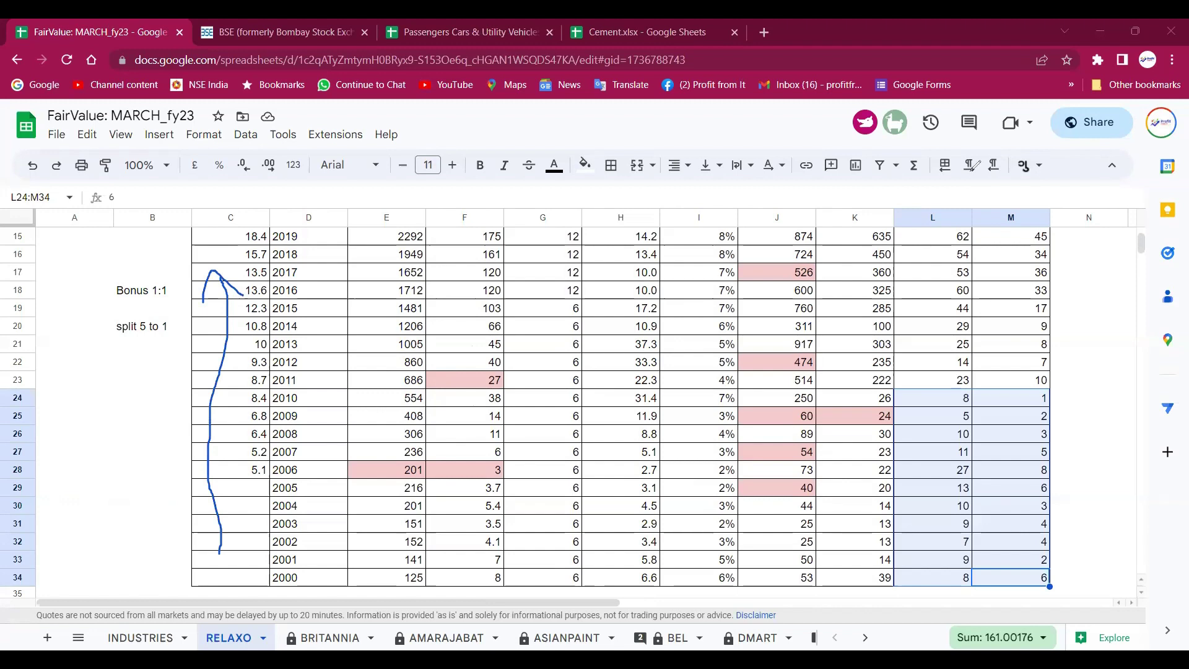
# Step: Select the High PE and Low PE values for 2003 to 2021, and reselect only those for 2000 to 2010
pyautogui.scroll(3, 1074, 542)
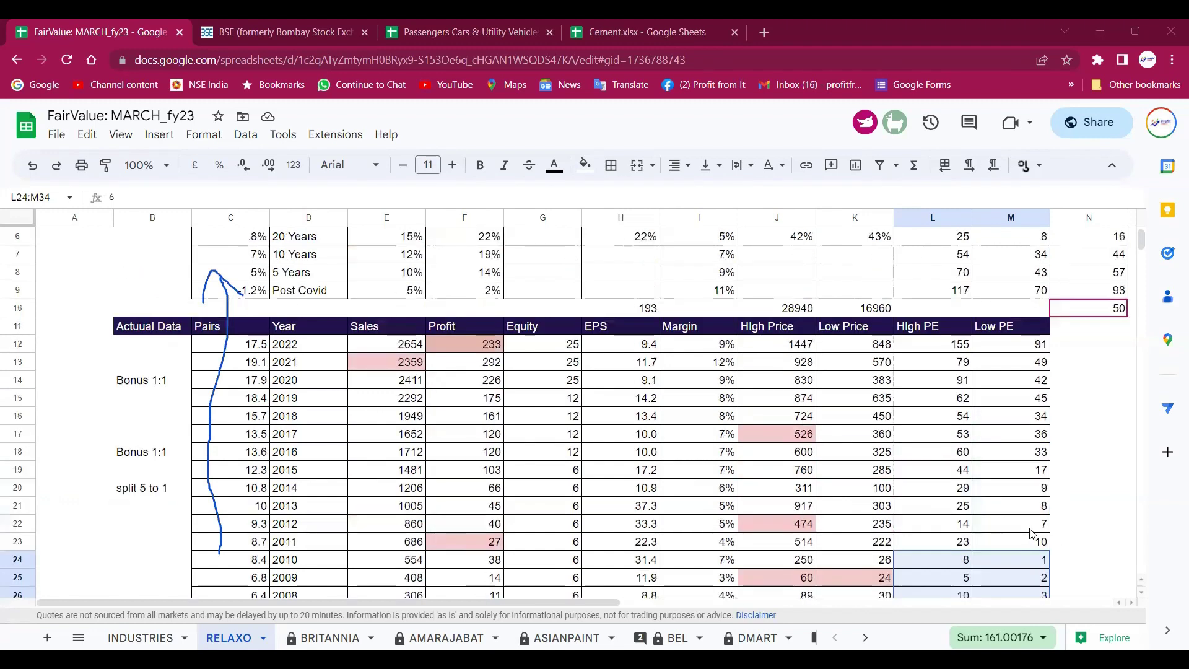
pyautogui.moveTo(932, 364); pyautogui.dragTo(1031, 561)
pyautogui.moveTo(1036, 614); pyautogui.dragTo(1020, 551)
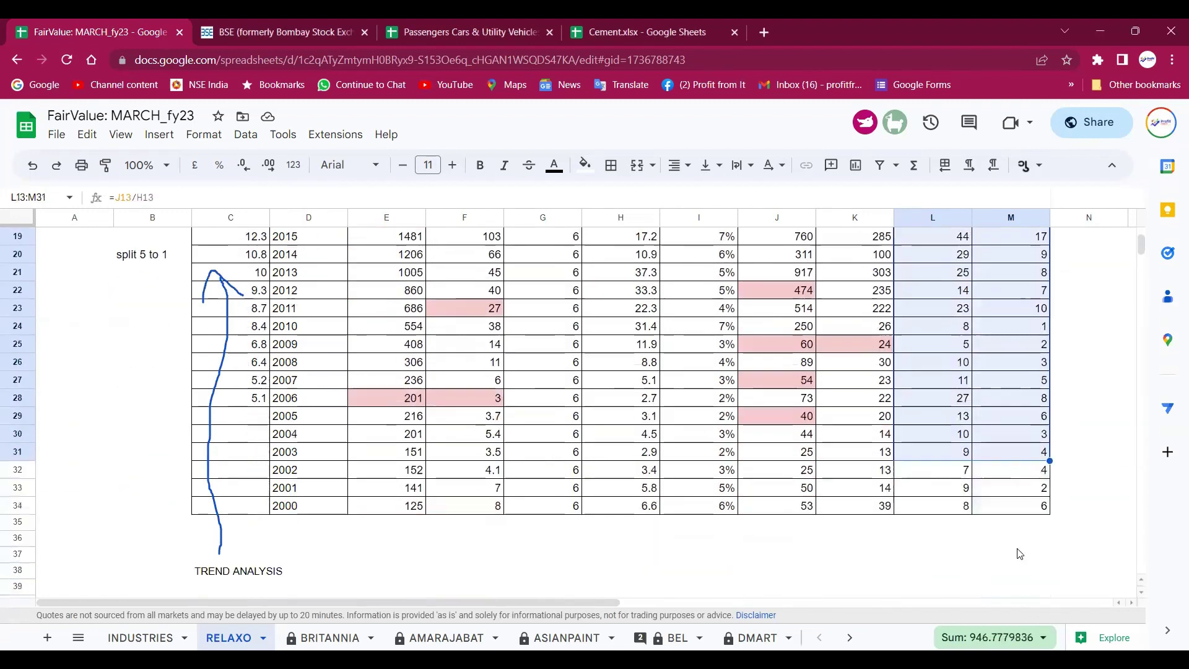
pyautogui.moveTo(1004, 506); pyautogui.dragTo(929, 324)
pyautogui.keyDown('shift'); pyautogui.click(929, 328); pyautogui.keyUp('shift')
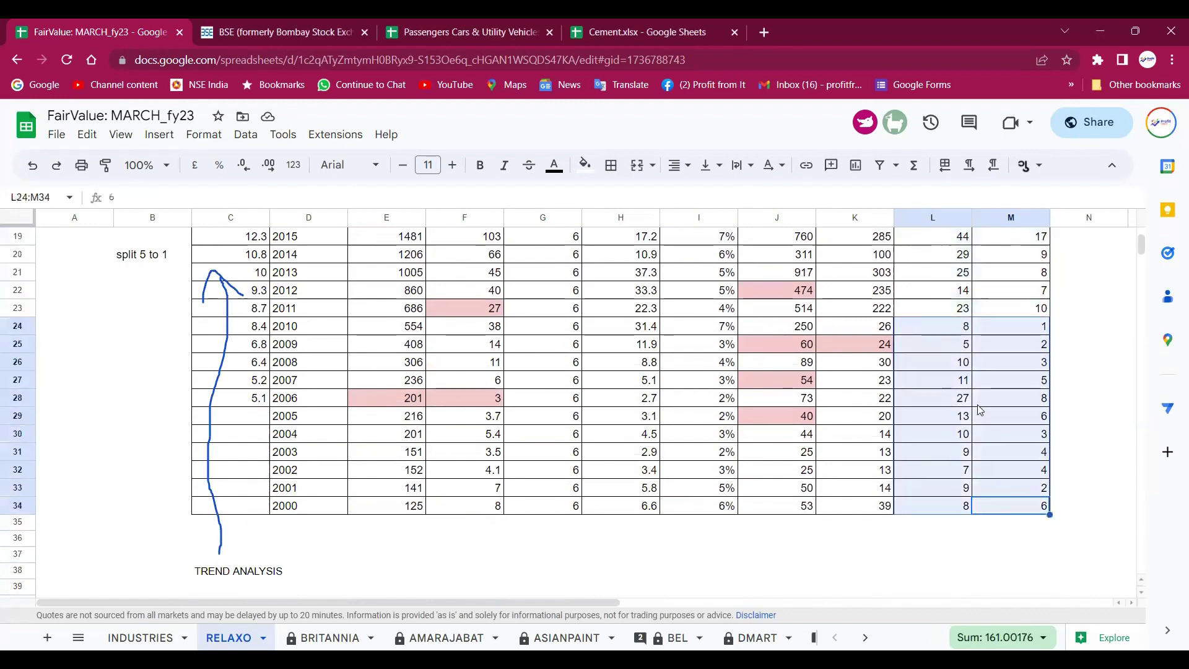
pyautogui.scroll(3, 968, 469)
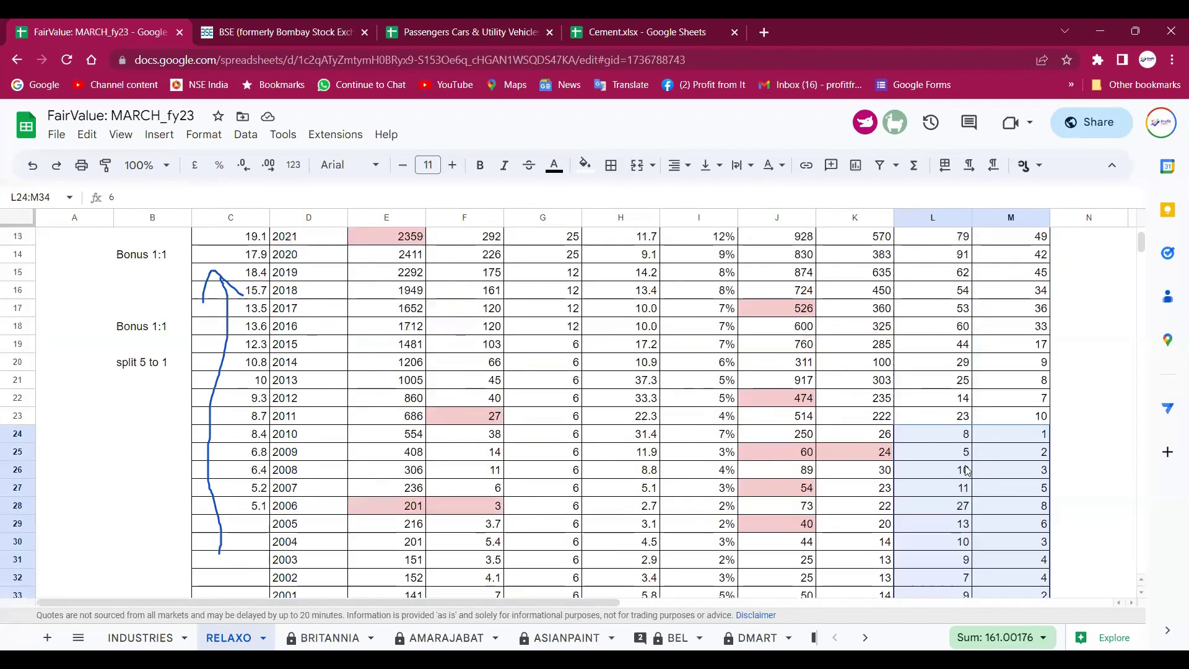